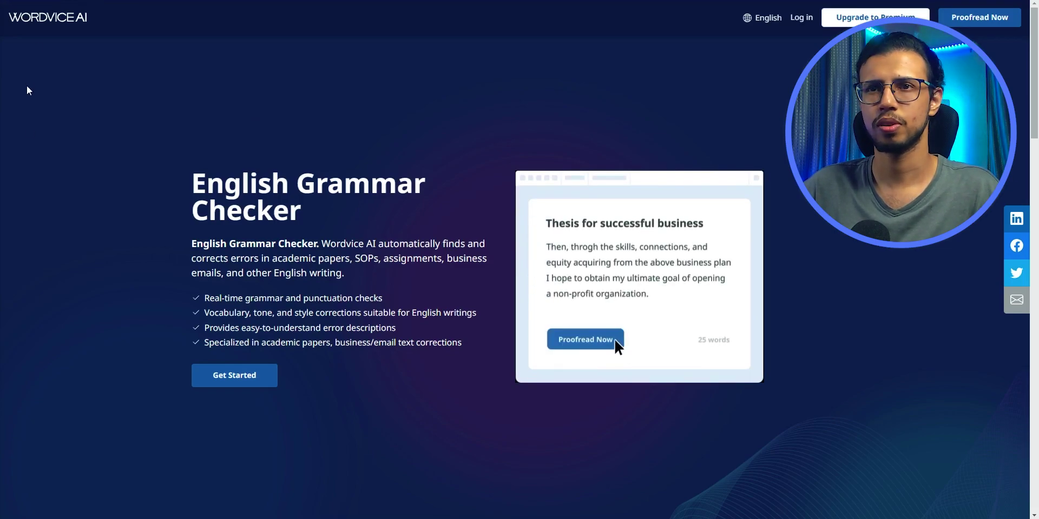
- Open Wordvice AI's empty proofreading editor with Get Started on the English grammar checker page
left_click(256, 383)
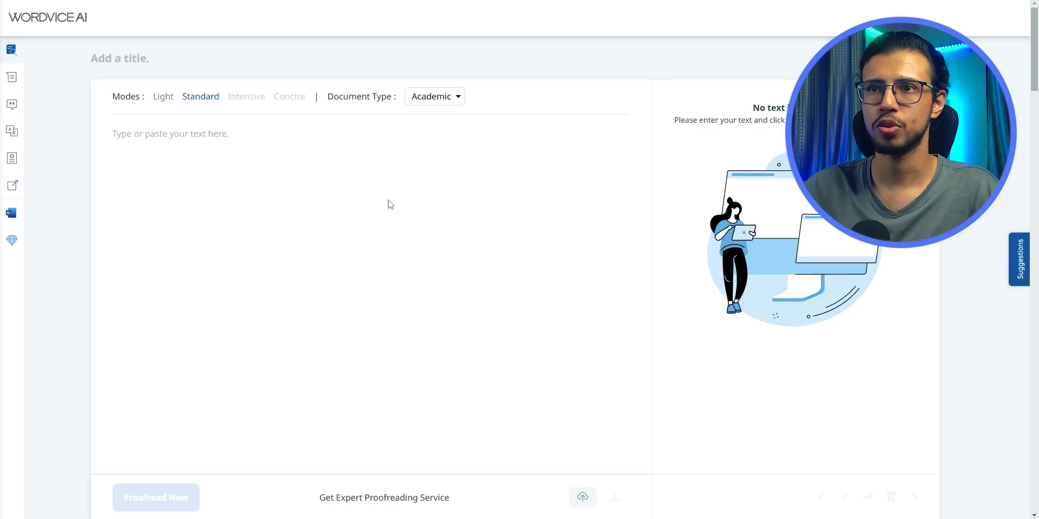
- In Notepad++, delete the 'August 15, 2021' date line and copy the whole earphones article
key("alt+Tab")
left_click(154, 60)
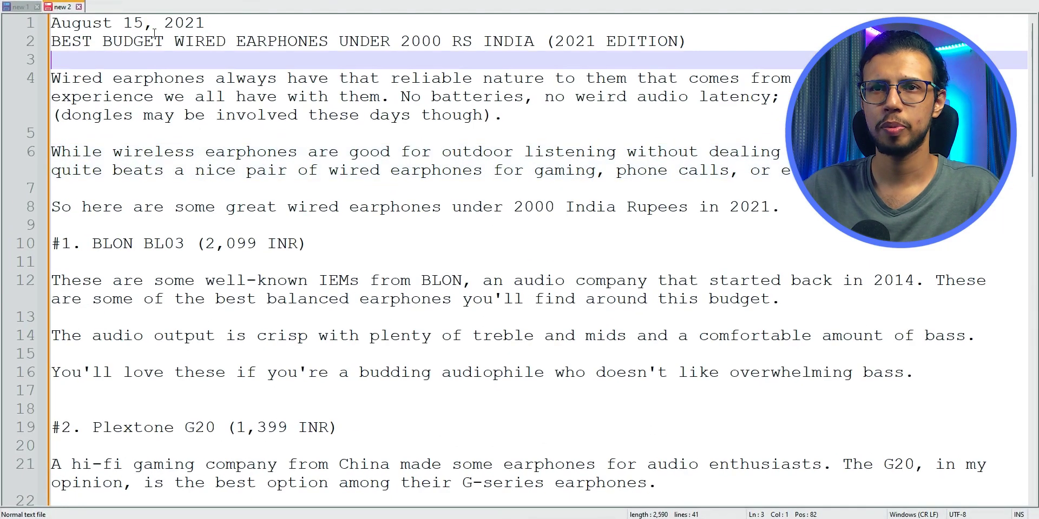
left_click_drag(205, 23, 44, 24)
key("Delete")
key("Delete")
key("ctrl+a")
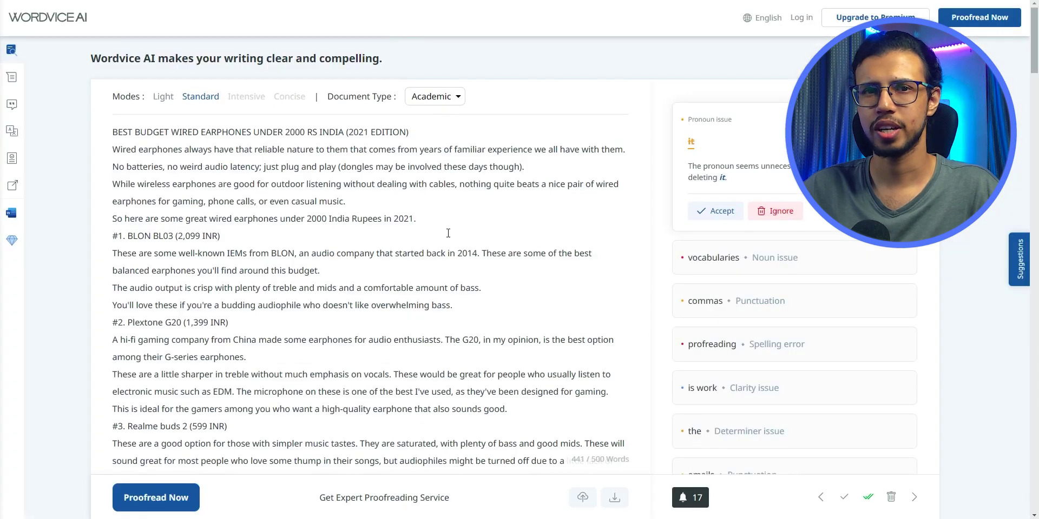
scroll(448, 234, "down", 5)
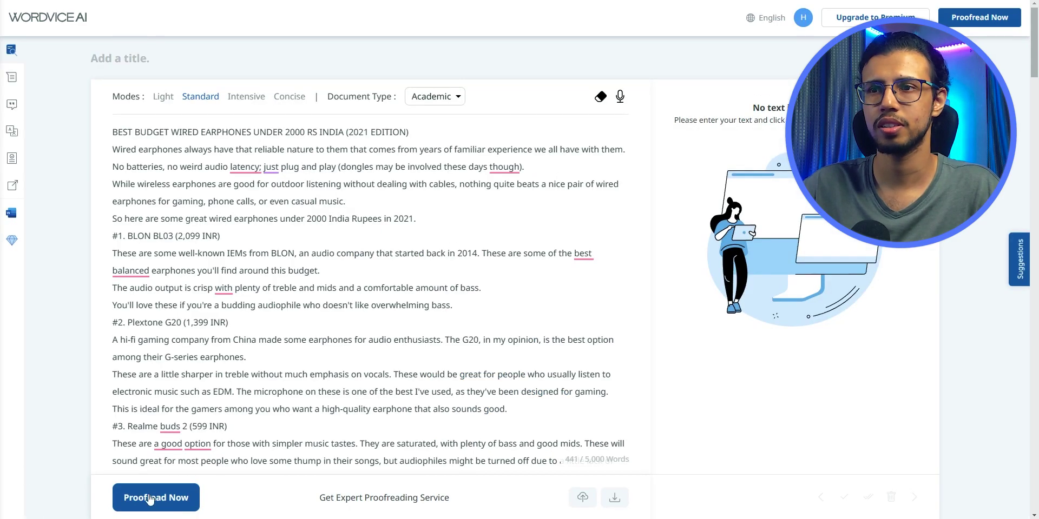
- Proofread the pasted article in Wordvice AI and turn off Grammarly checking on this site
left_click(150, 500)
left_click(620, 256)
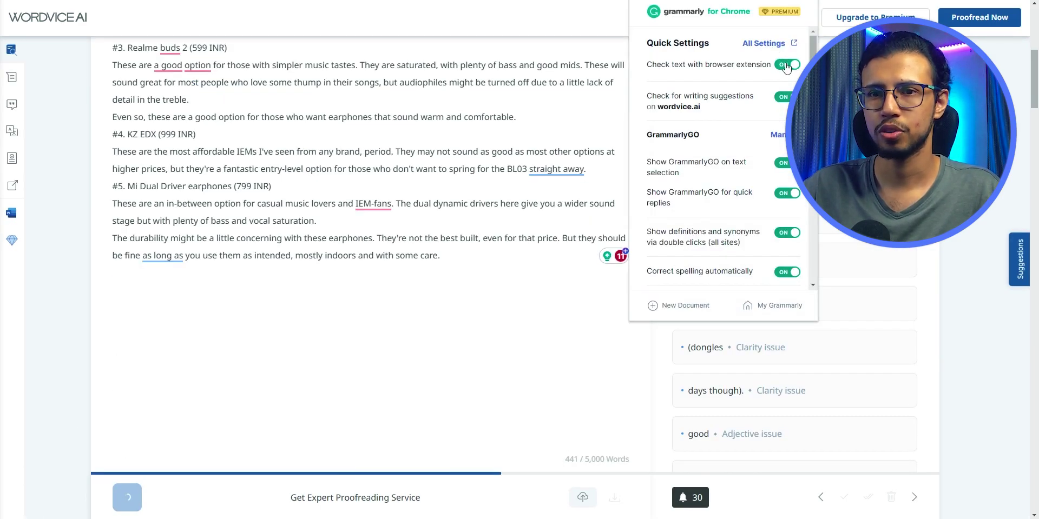
left_click(787, 65)
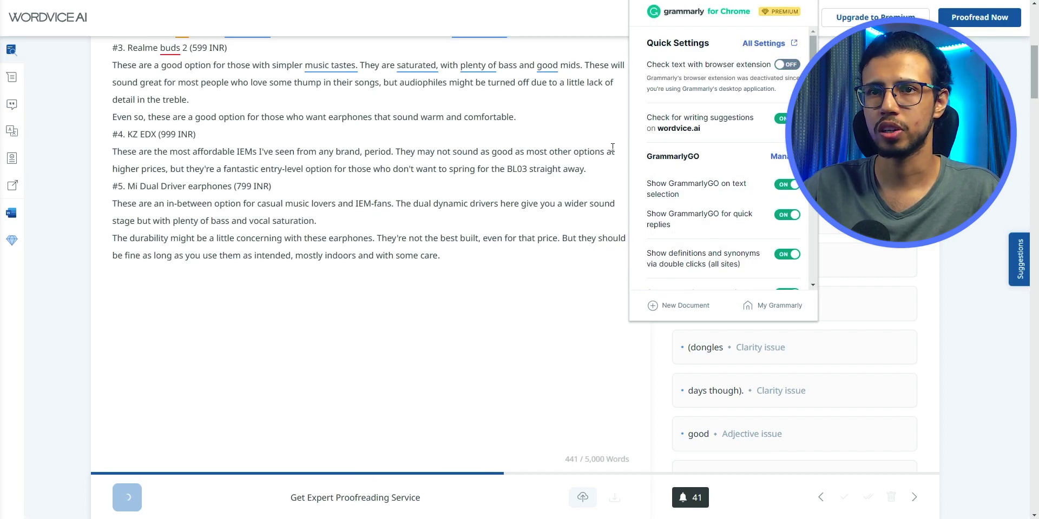
left_click(580, 238)
scroll(433, 206, "up", 7)
- Accept three suggestions: 'although dongles', 'beats' to 'compares to', and 'nice' to 'high-quality'
left_click(377, 169)
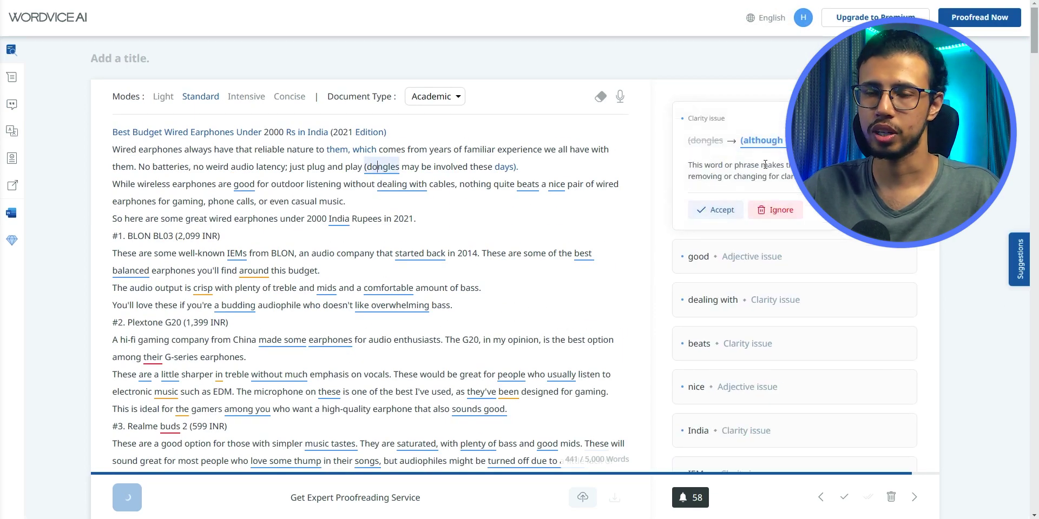
left_click(716, 210)
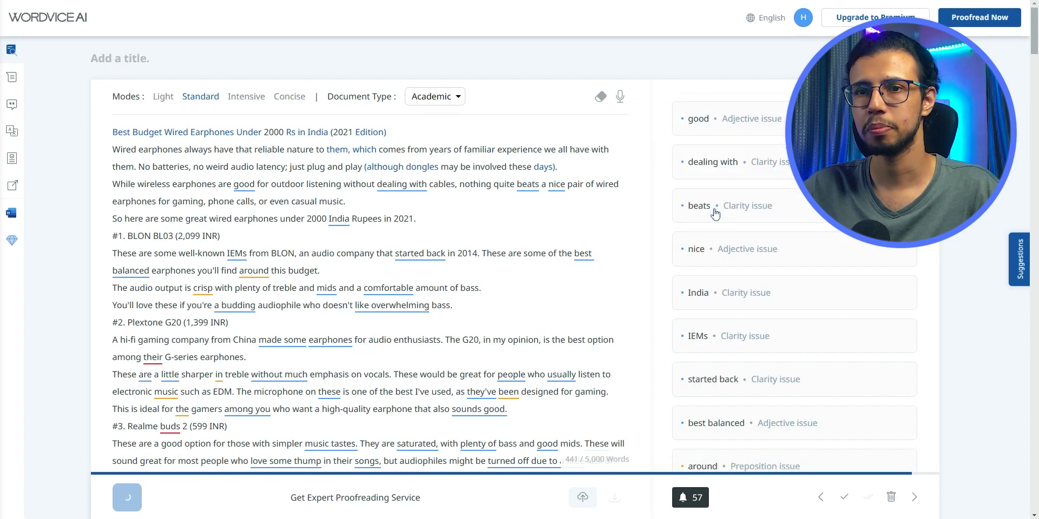
left_click(521, 189)
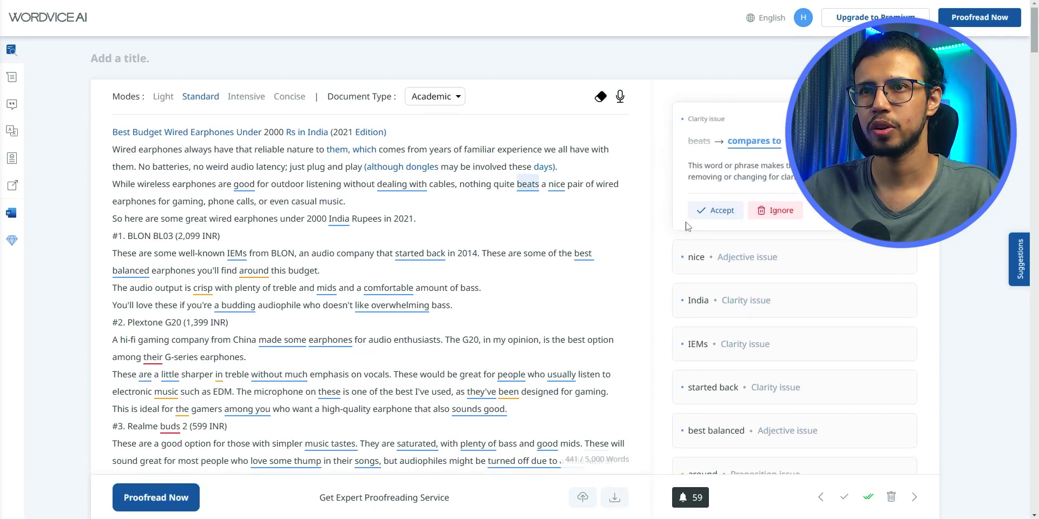
left_click(715, 210)
left_click(588, 194)
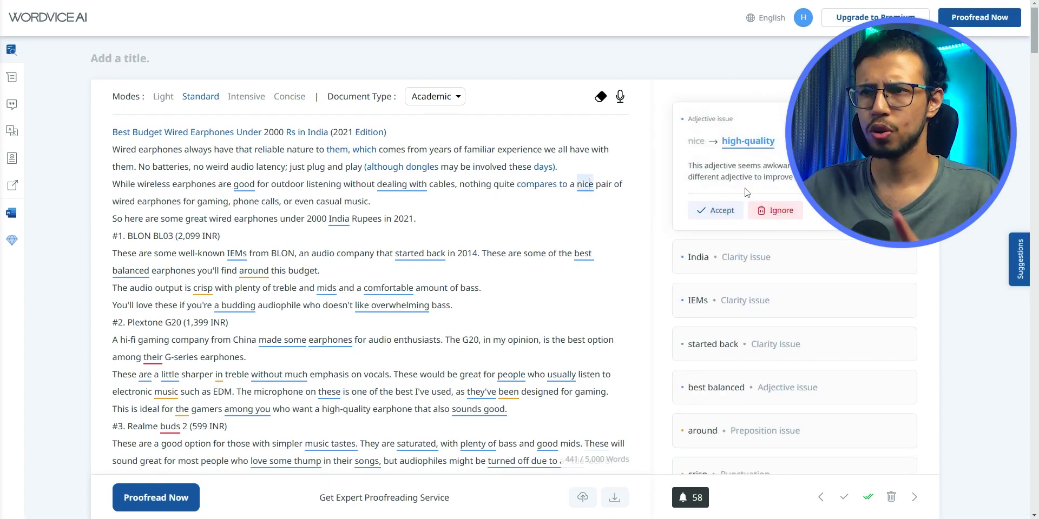
left_click(732, 222)
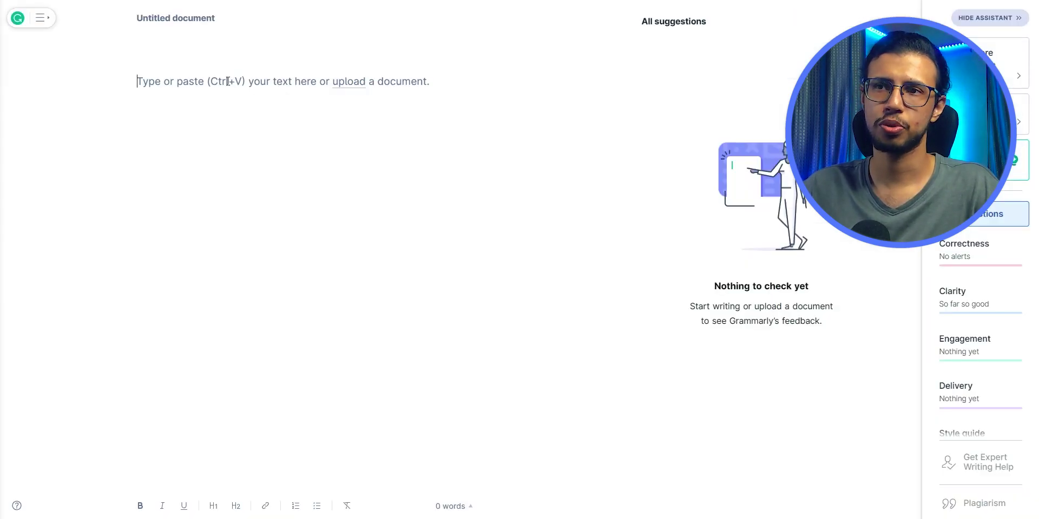
- Paste the article into Grammarly and set the goals to a Describe intent and General audience
key("ctrl+v")
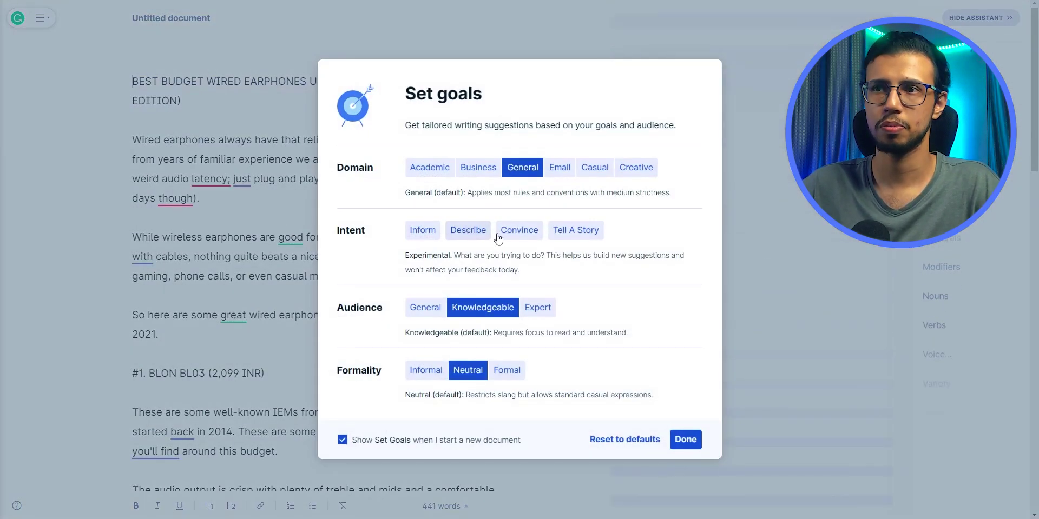
left_click(469, 234)
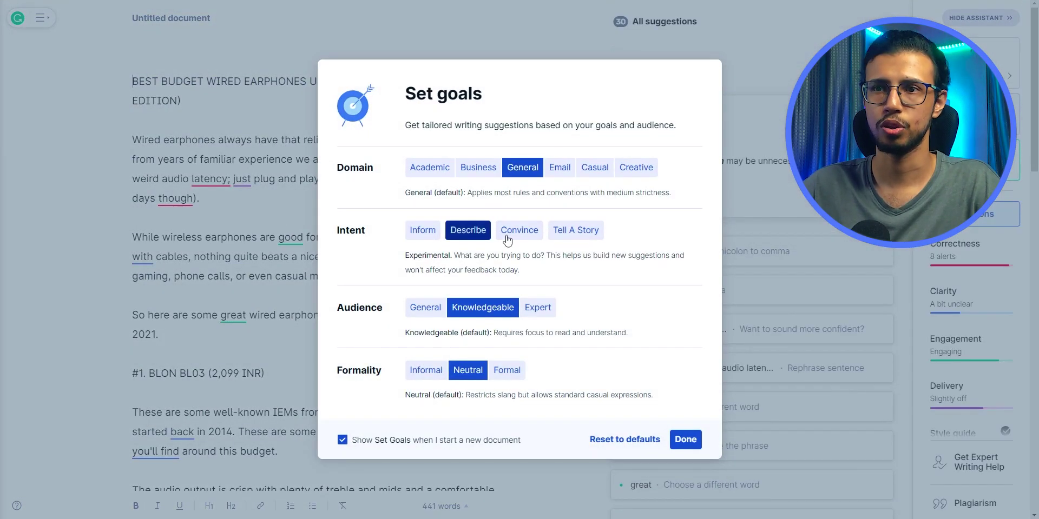
left_click(411, 306)
left_click(685, 439)
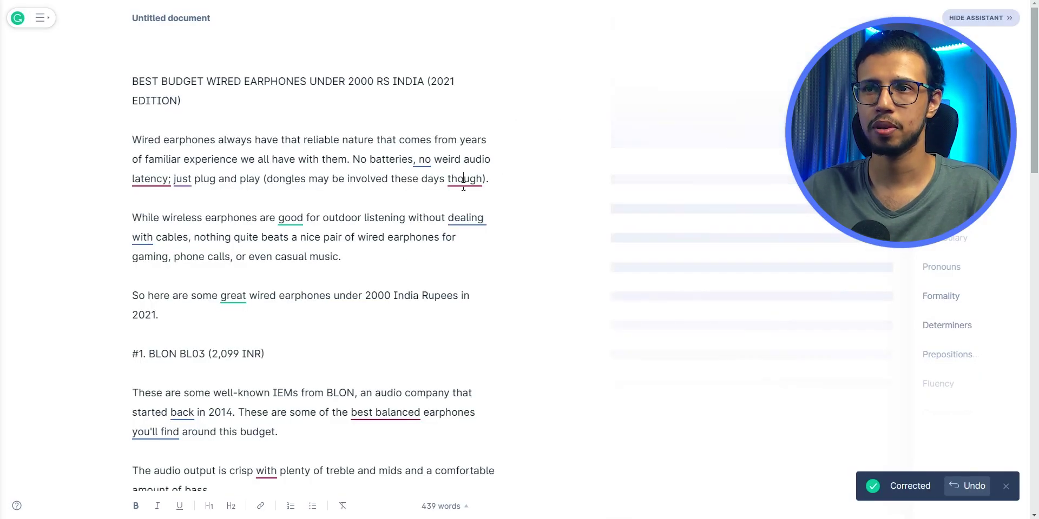
- Add the comma before 'though' and rewrite the batteries sentence for clarity
left_click(657, 170)
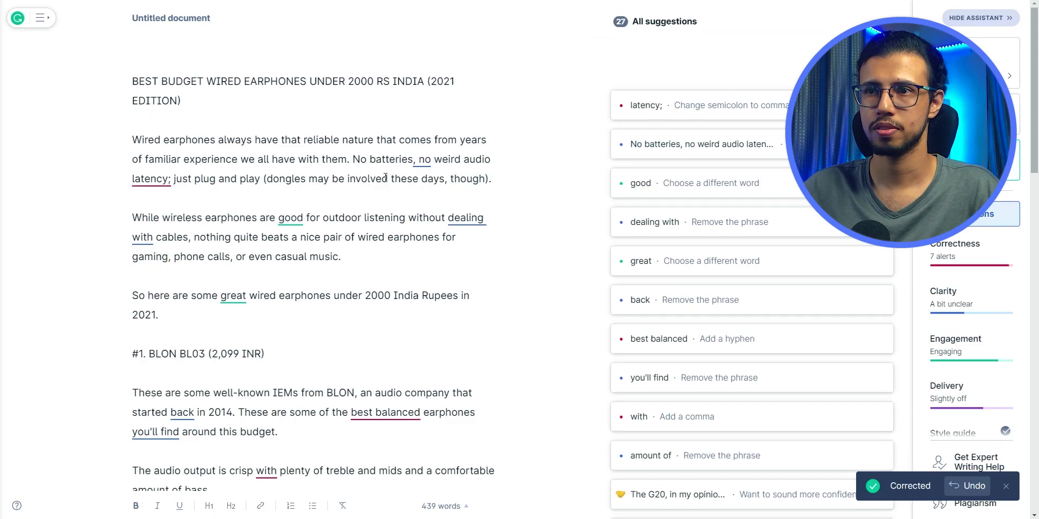
left_click_drag(280, 178, 440, 184)
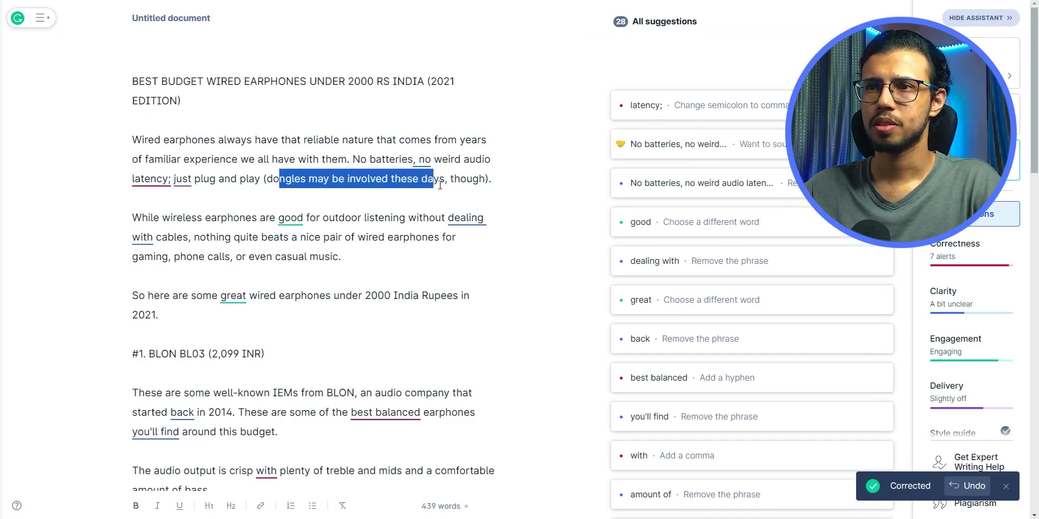
left_click(421, 152)
left_click(676, 226)
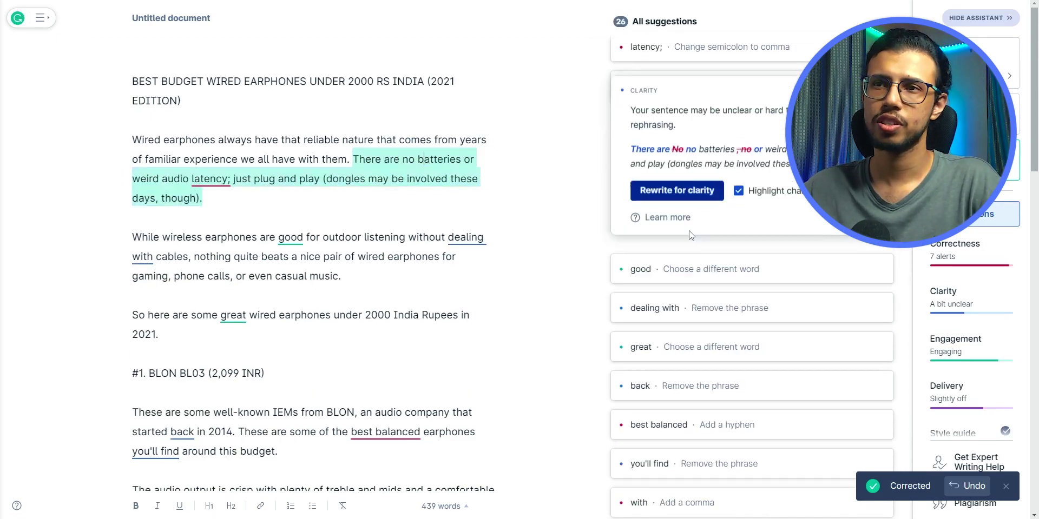
- Replace the first paragraph with Grammarly's AI 'Improve it' rewrite
left_click(238, 182)
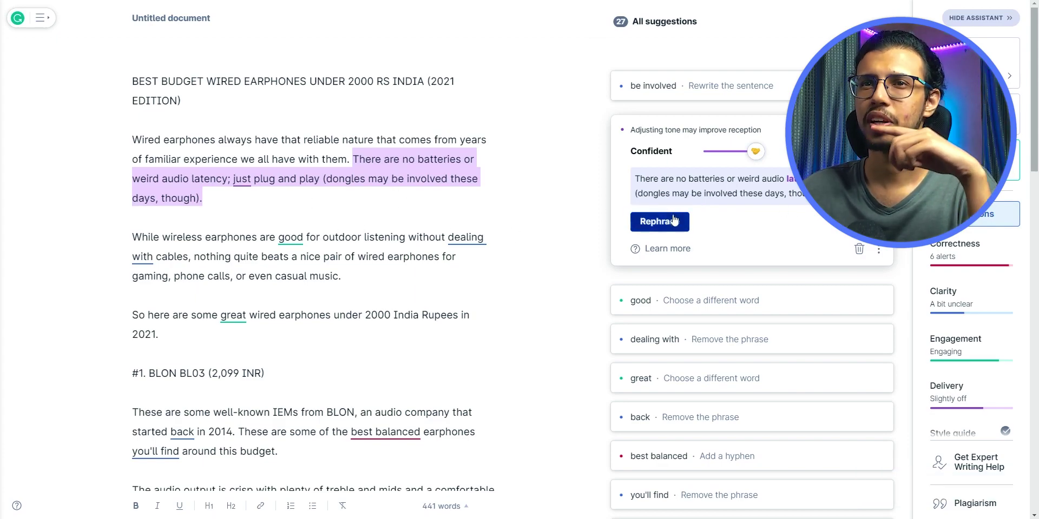
key("Right")
key("Right")
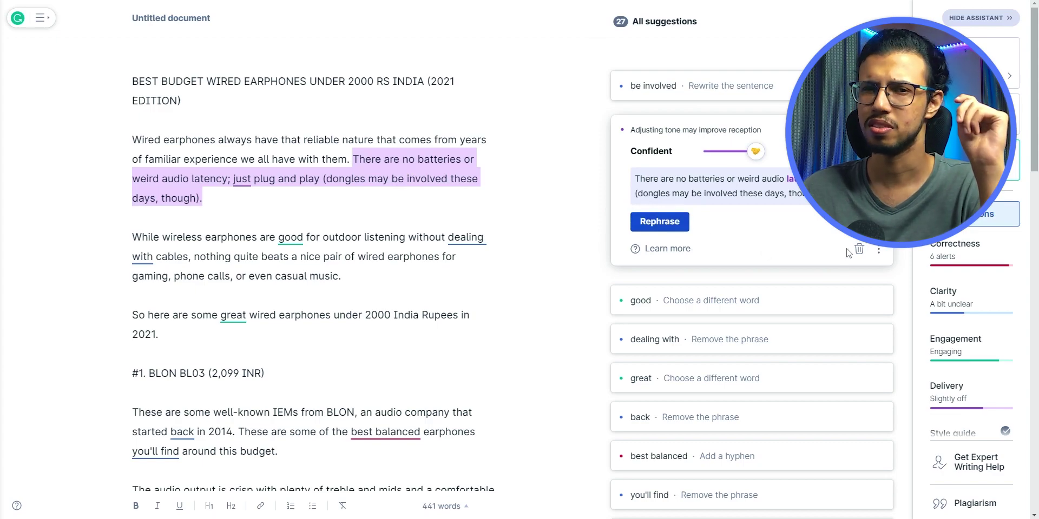
left_click_drag(133, 140, 208, 197)
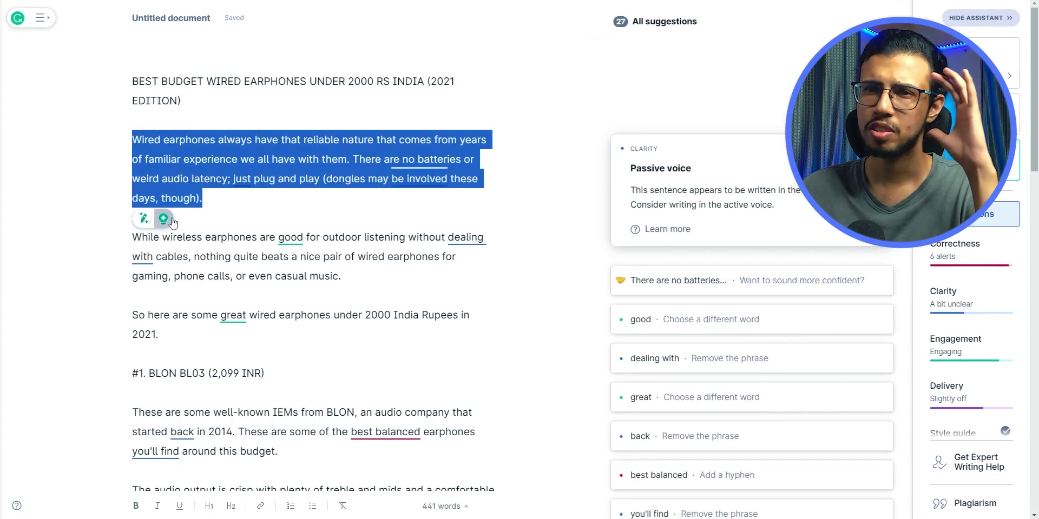
left_click(142, 221)
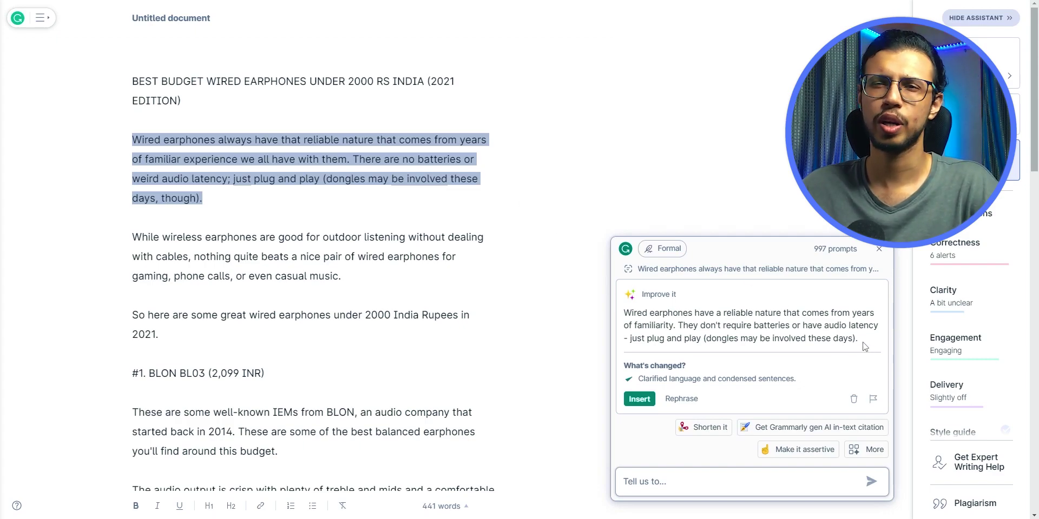
left_click_drag(864, 345, 623, 312)
left_click(639, 399)
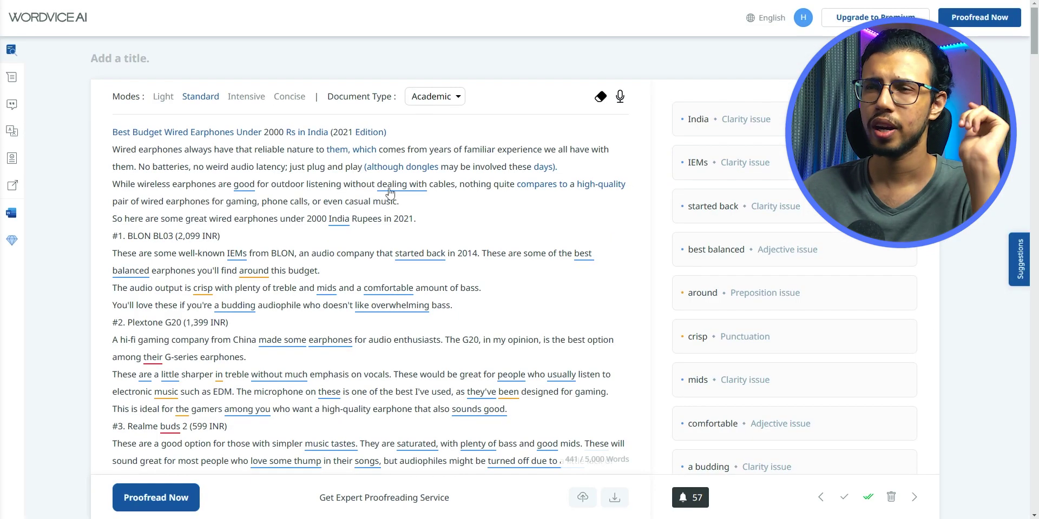
- Change 'dealing with' to 'the hassle of' and 'good' to 'convenient'
left_click(390, 192)
left_click(713, 211)
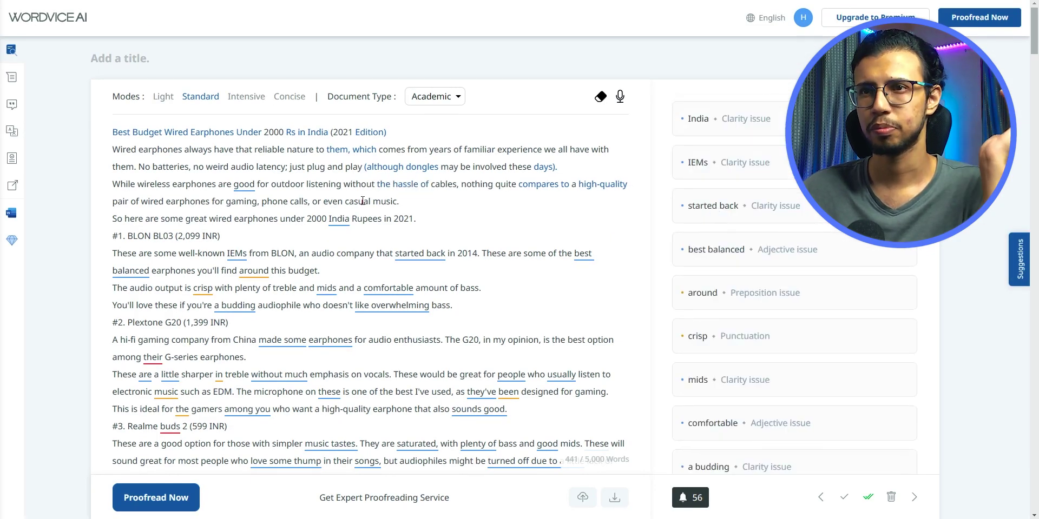
left_click(245, 186)
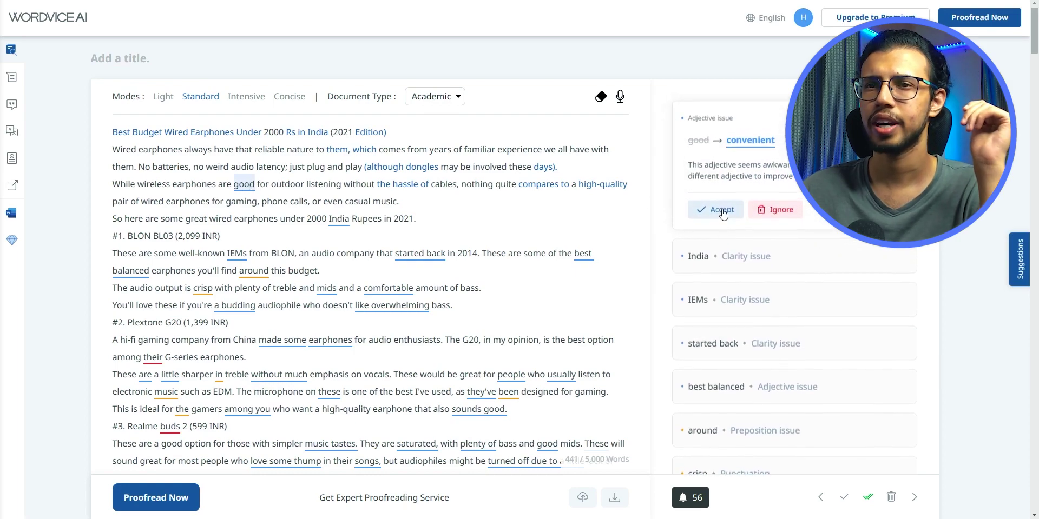
left_click(720, 211)
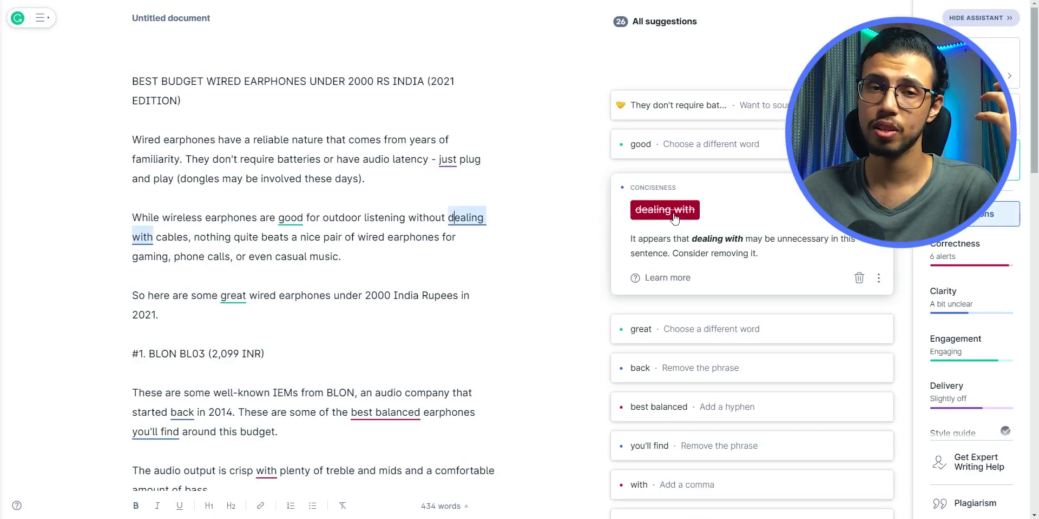
- Accept the 'dealing with' fix and rewrite the 'nice' wireless-earphones sentence for clarity
left_click(657, 209)
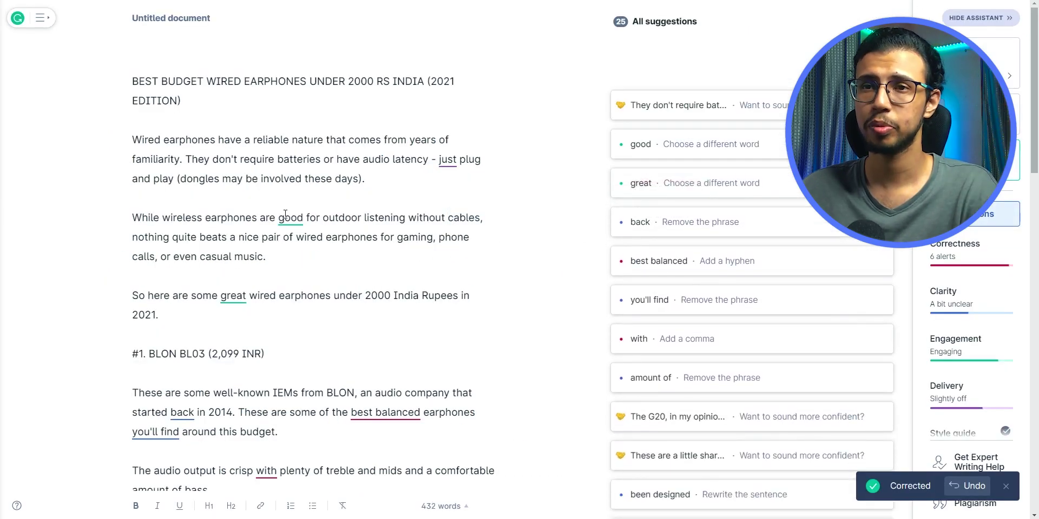
left_click(300, 223)
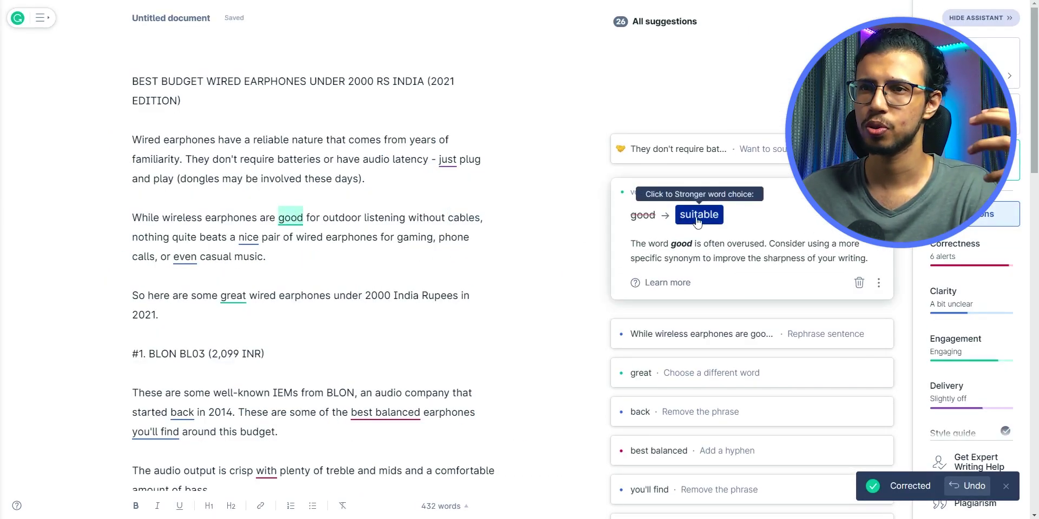
left_click(250, 238)
left_click(705, 302)
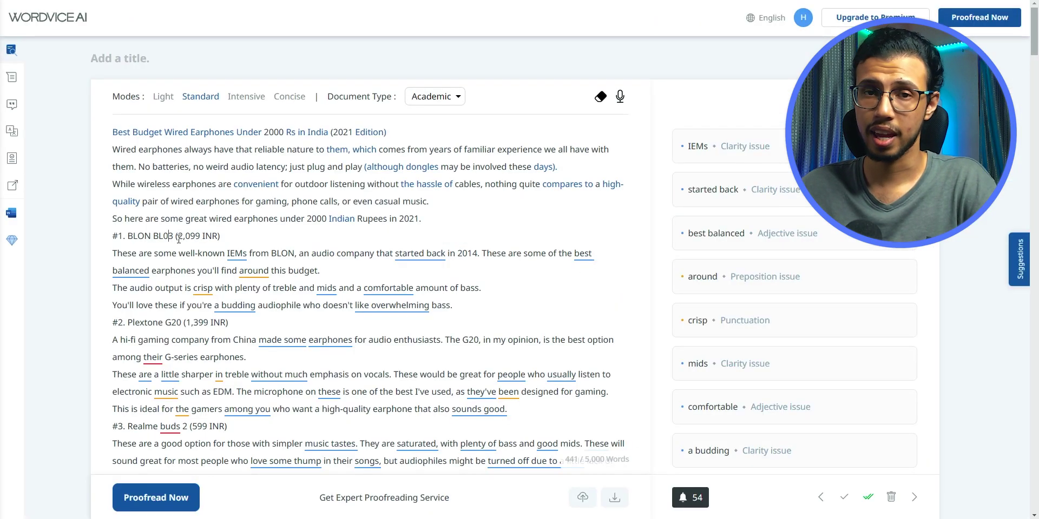
- Preview the 'started back' fix, then accept all Wordvice AI suggestions and review the rewritten article
left_click(418, 254)
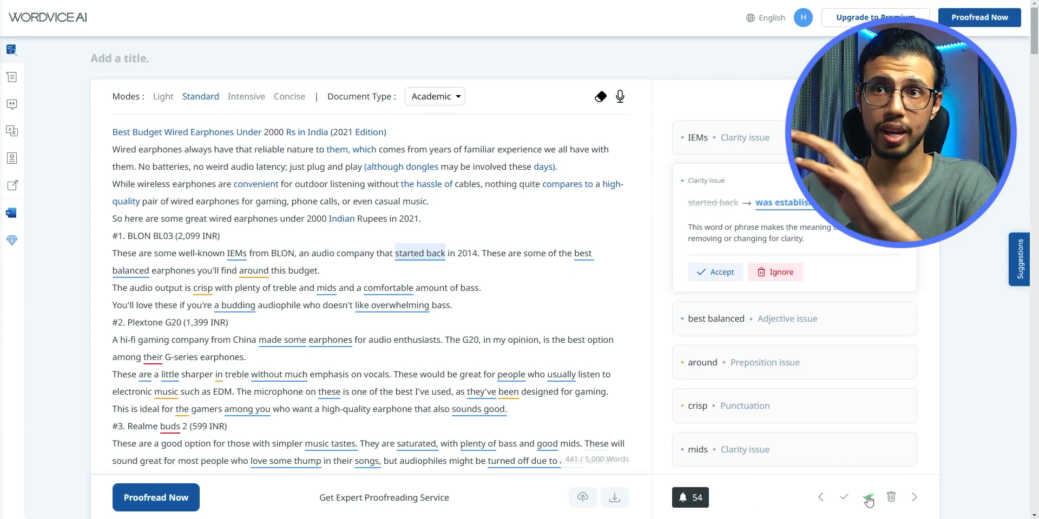
left_click(868, 499)
scroll(869, 500, "down", 5)
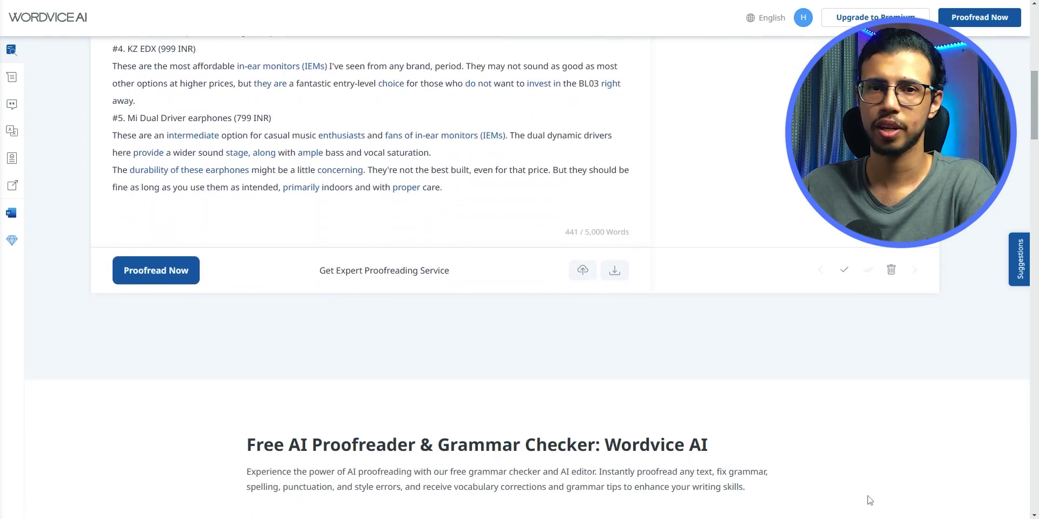
scroll(870, 500, "up", 4)
scroll(457, 305, "up", 2)
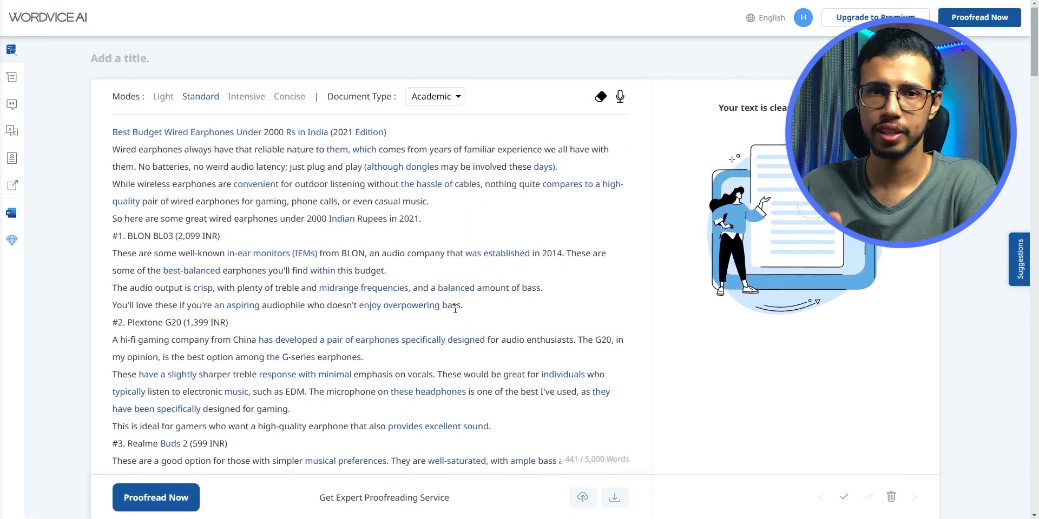
scroll(258, 248, "down", 7)
scroll(258, 247, "up", 5)
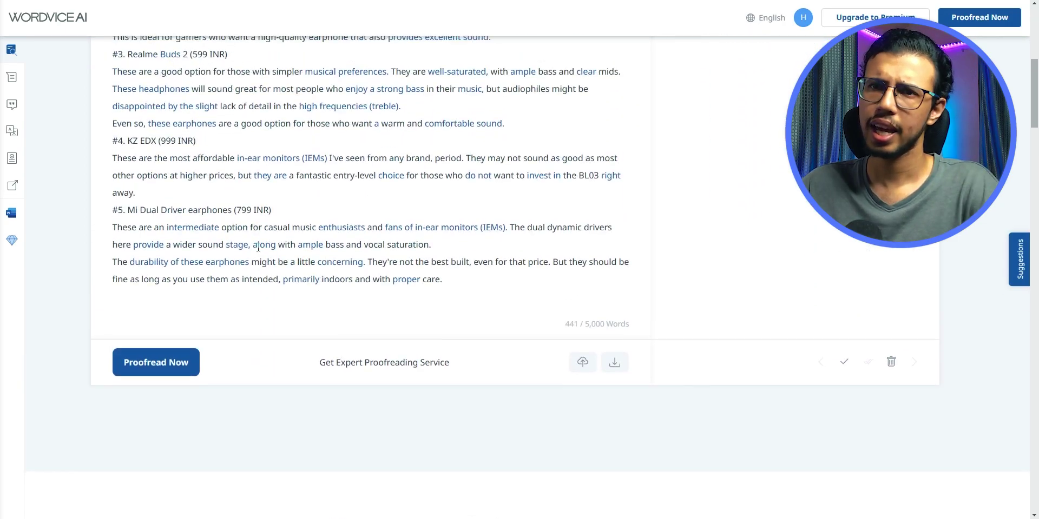
scroll(258, 247, "up", 2)
scroll(258, 247, "down", 8)
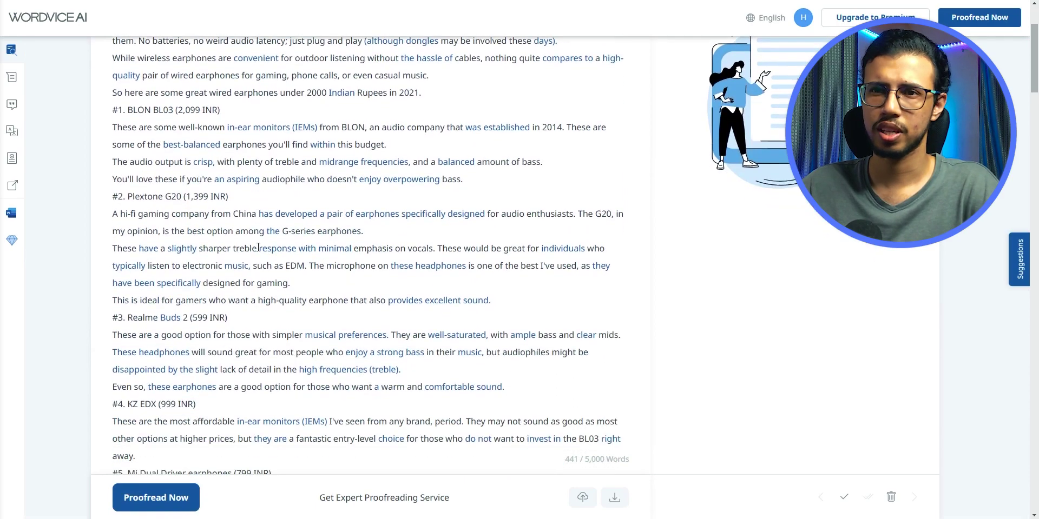
scroll(258, 247, "up", 6)
scroll(258, 248, "up", 2)
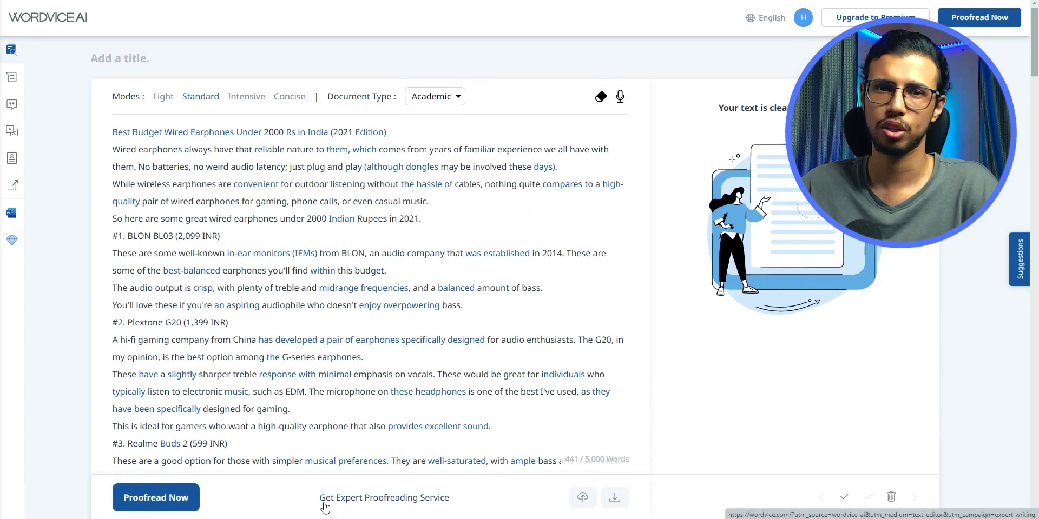
left_click_drag(460, 504, 307, 500)
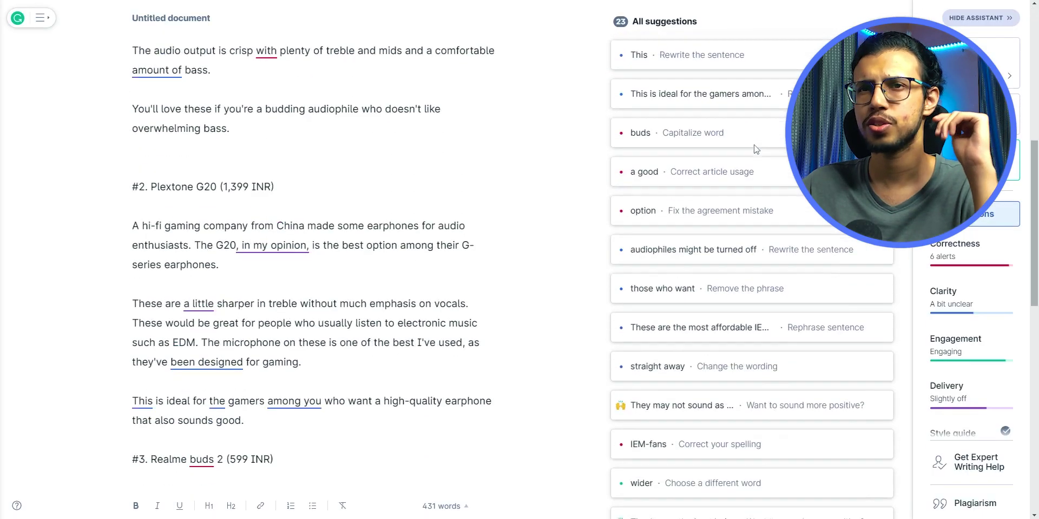
- In Grammarly, change 'great' to 'tremendous' and hyphenate 'best-balanced'
scroll(714, 247, "down", 8)
scroll(715, 247, "up", 8)
scroll(714, 247, "up", 8)
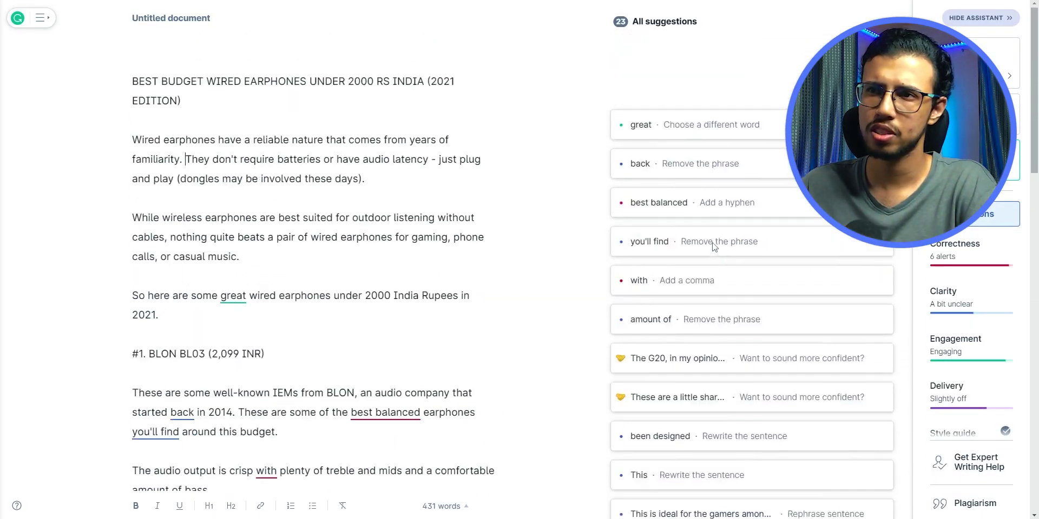
left_click(714, 124)
left_click(714, 142)
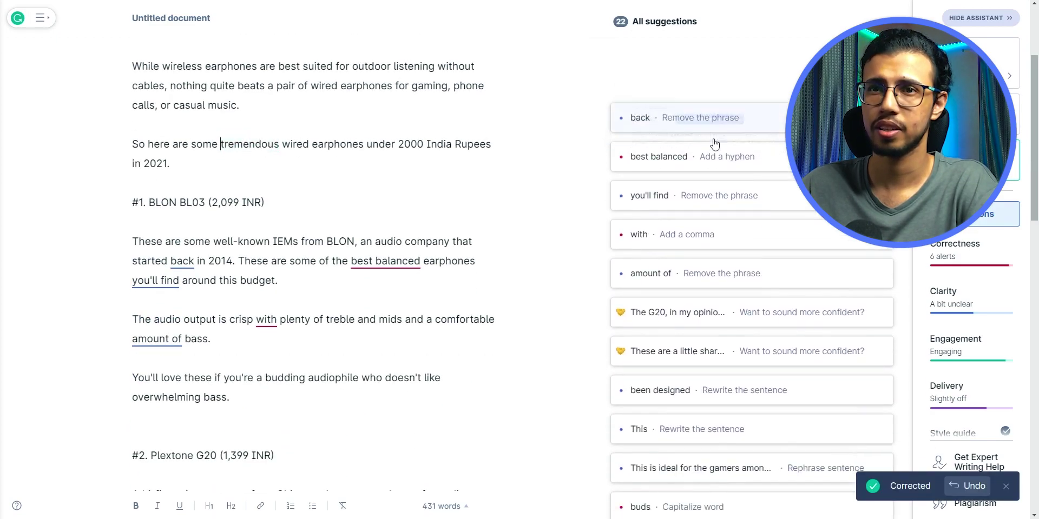
left_click(712, 154)
left_click(728, 141)
- Remove 'back', accept the 'amount of' and next corrections, then select the whole article
left_click(646, 86)
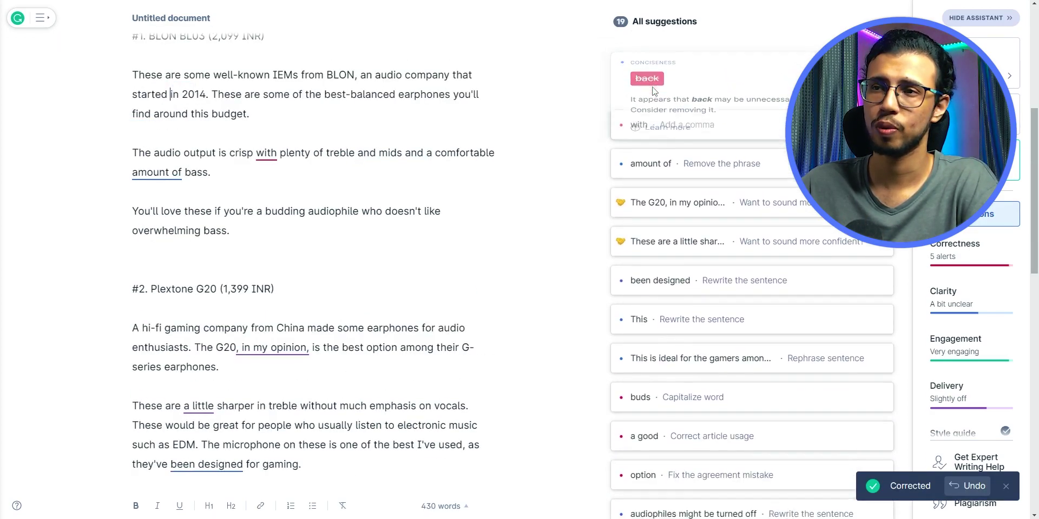
left_click(647, 87)
left_click(666, 100)
left_click(649, 87)
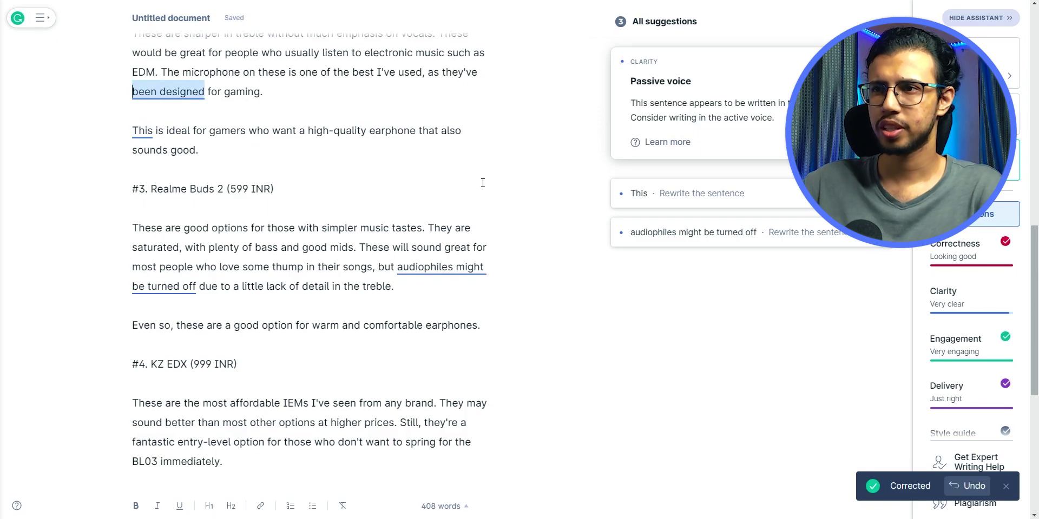
scroll(379, 200, "up", 10)
key("ctrl+a")
key("ctrl+c")
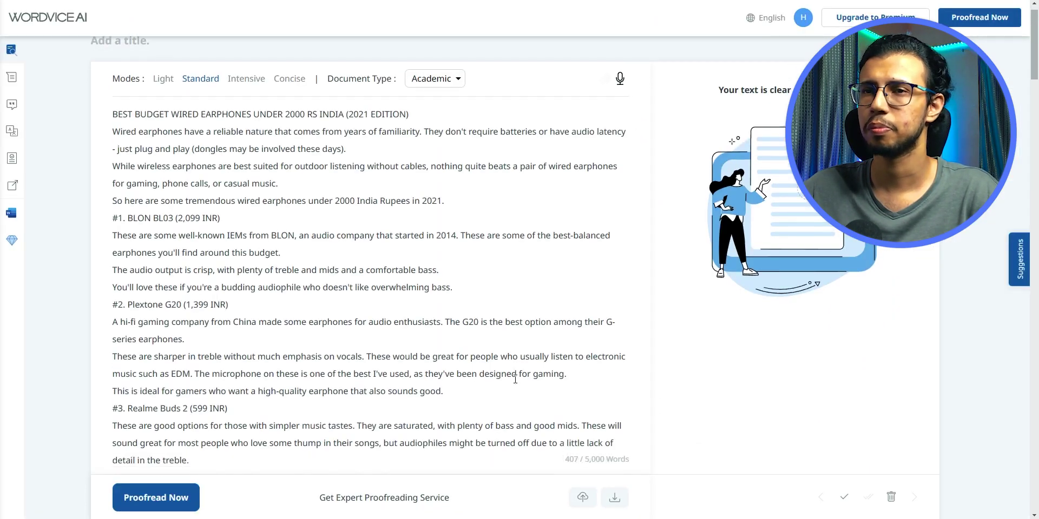
- Review Wordvice AI's suggestions on the Grammarly-corrected article, such as 'splurge on', and accept them all
scroll(398, 346, "down", 3)
scroll(397, 347, "up", 3)
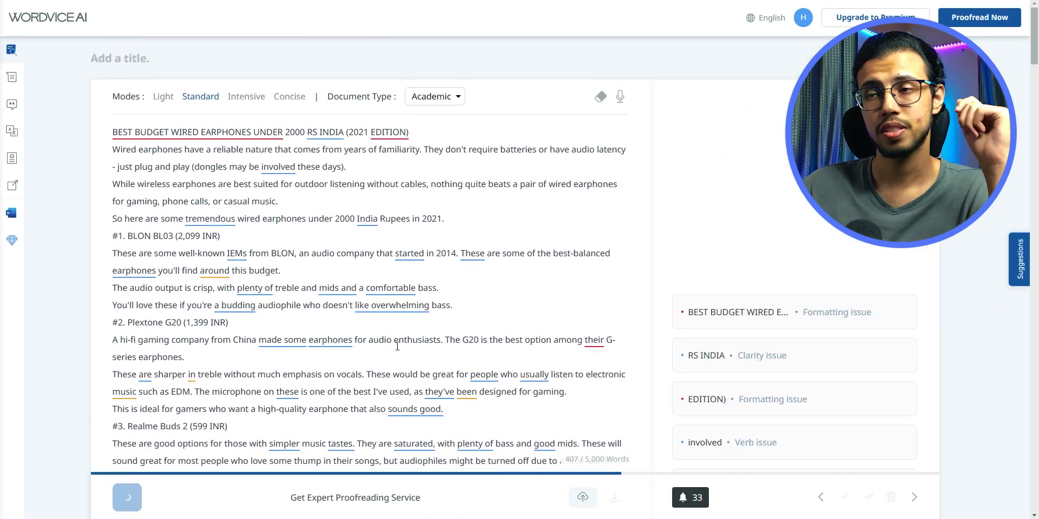
scroll(787, 408, "down", 10)
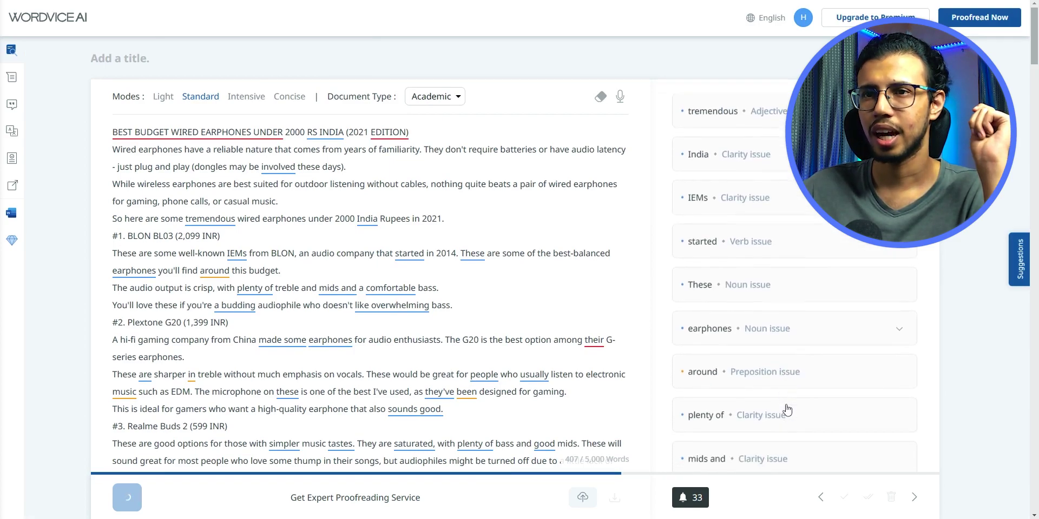
scroll(788, 408, "down", 10)
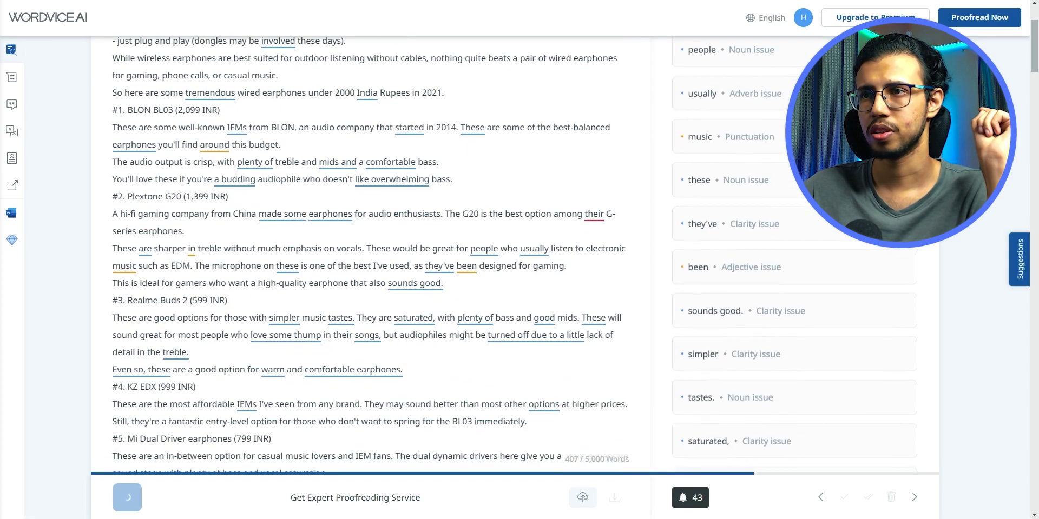
scroll(751, 293, "down", 10)
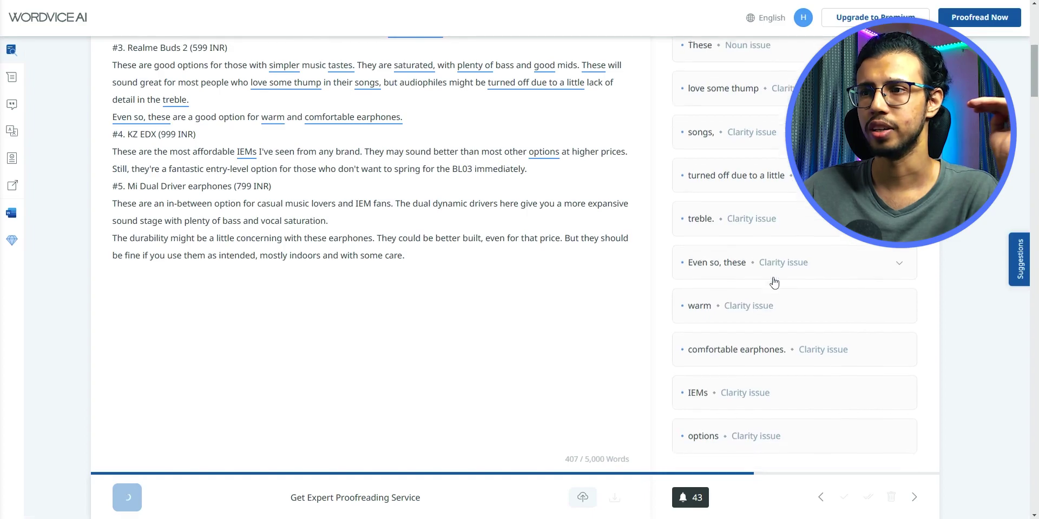
left_click(868, 499)
scroll(429, 248, "up", 10)
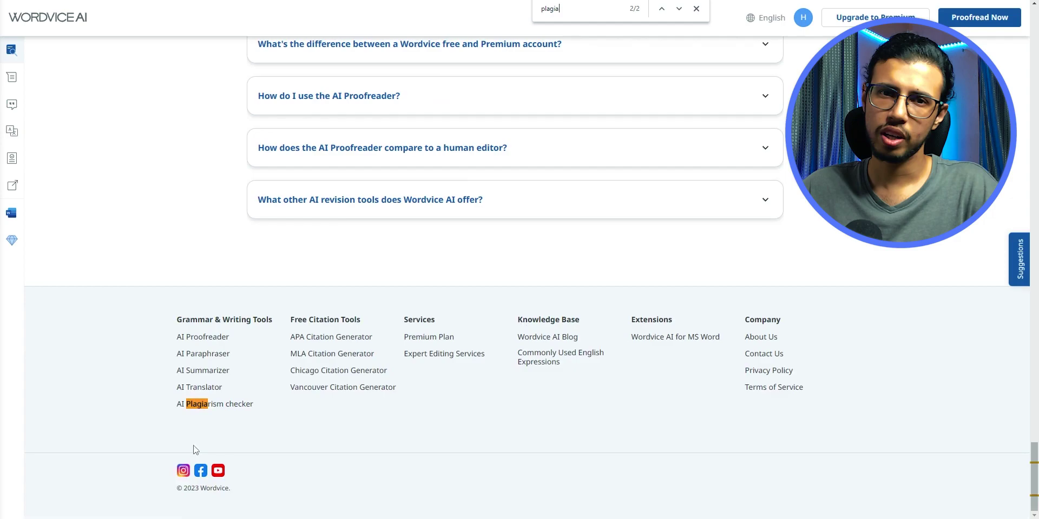
- Paste the corrected earphones article into Wordvice AI's AI Plagiarism checker
key("Escape")
left_click(216, 406)
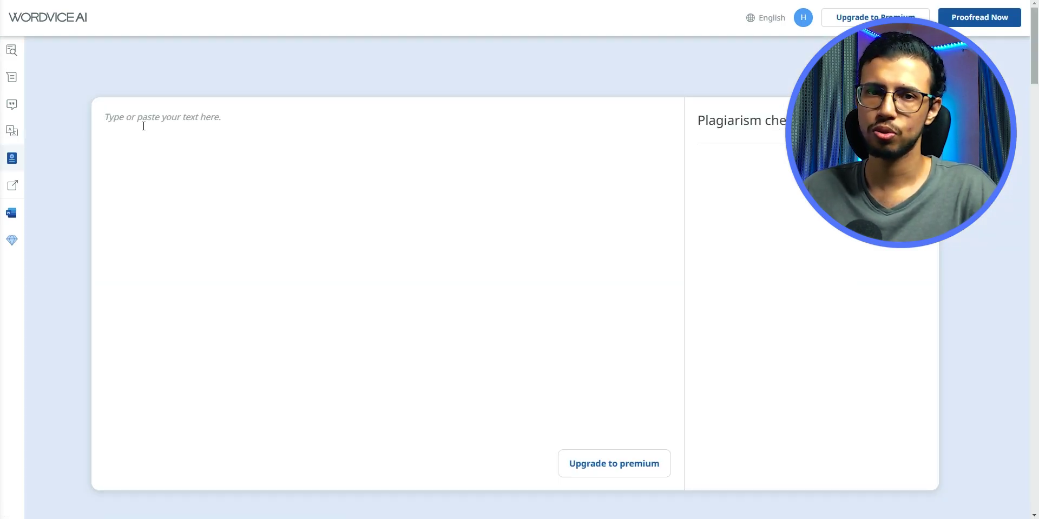
left_click(144, 127)
key("ctrl+v")
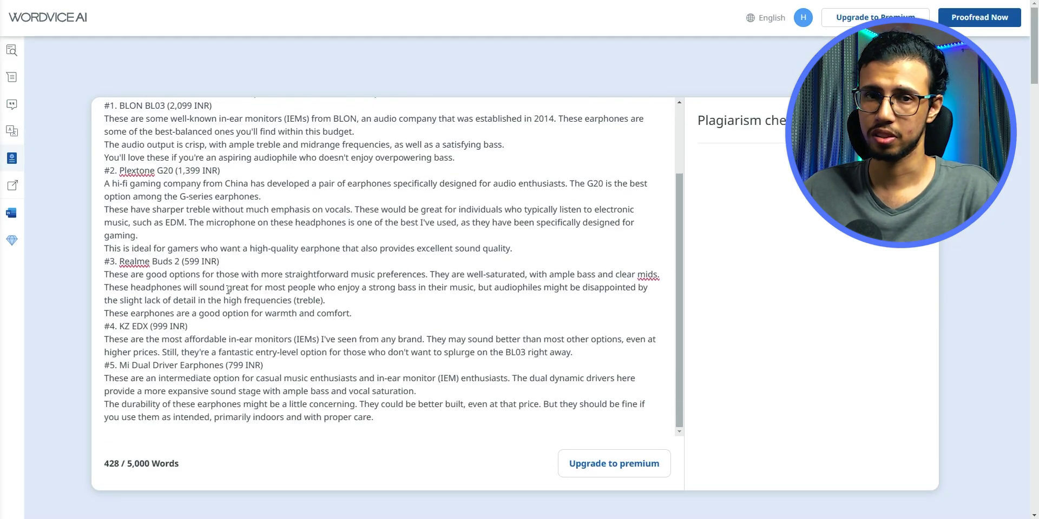
- Check the Premium plan's $9.95/month Annual price against the Semi-Annual price
left_click(571, 462)
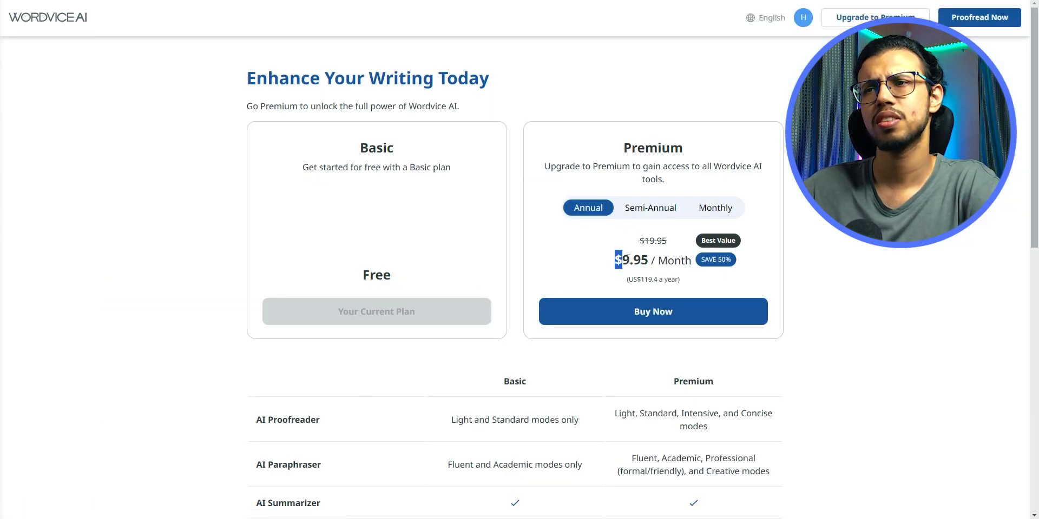
left_click_drag(628, 260, 692, 266)
left_click(644, 215)
left_click(588, 208)
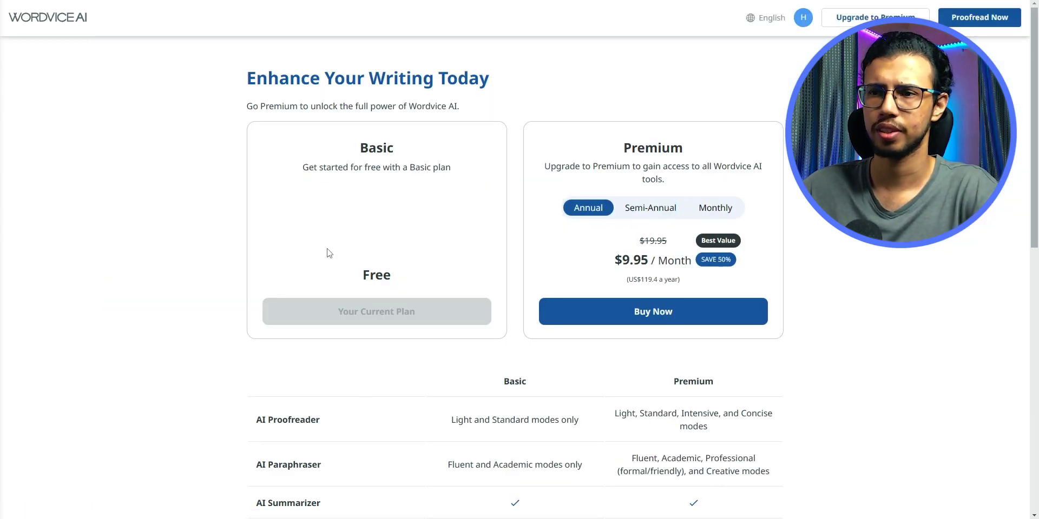
- Compare Basic's proofreading and paraphrasing modes with Premium's 20-pages-a-month plagiarism limit
scroll(335, 271, "down", 5)
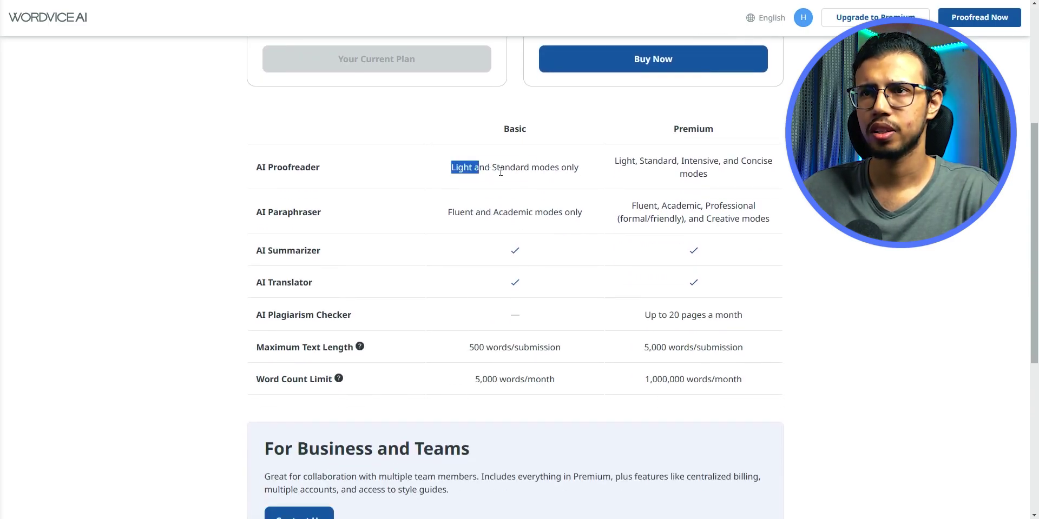
left_click_drag(500, 172, 579, 185)
left_click_drag(448, 217, 577, 213)
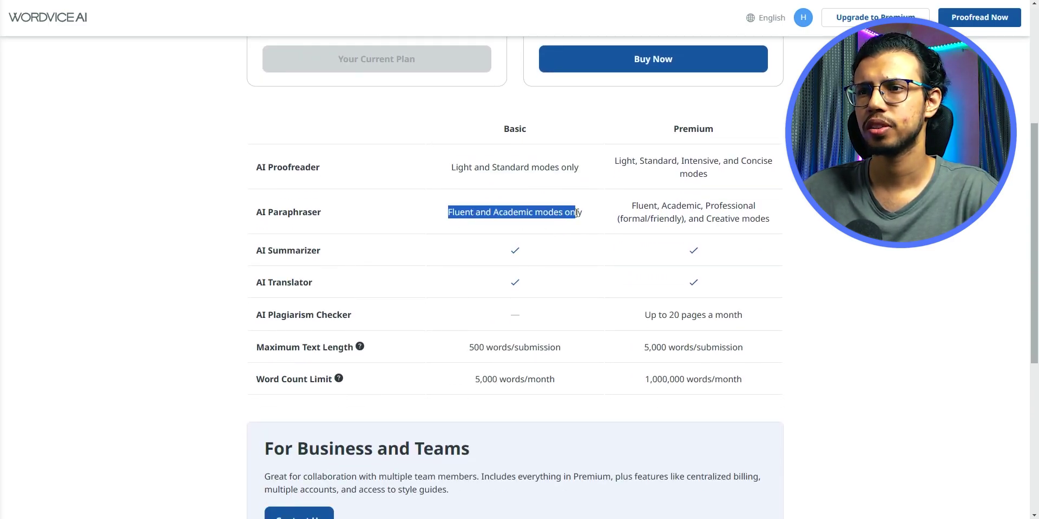
left_click(504, 253)
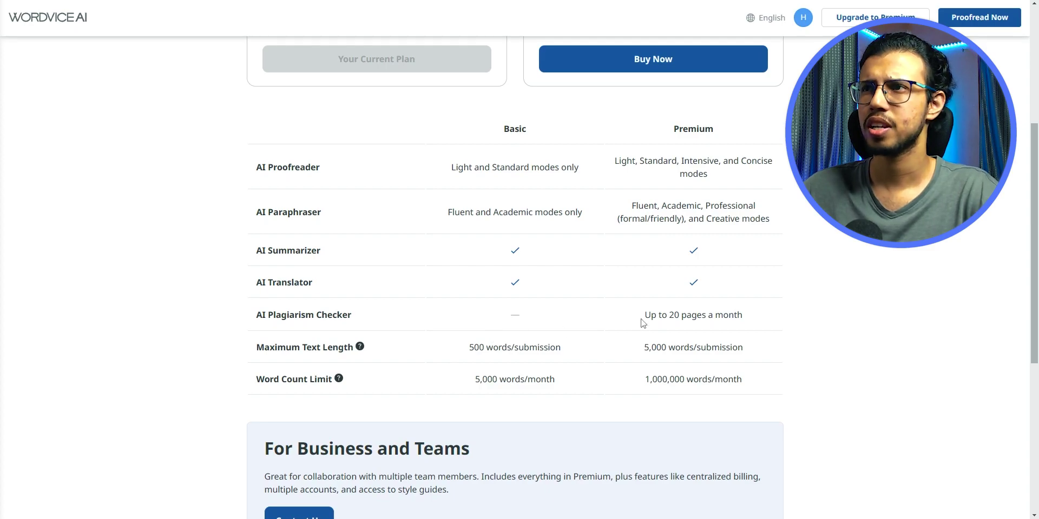
left_click_drag(642, 323, 729, 317)
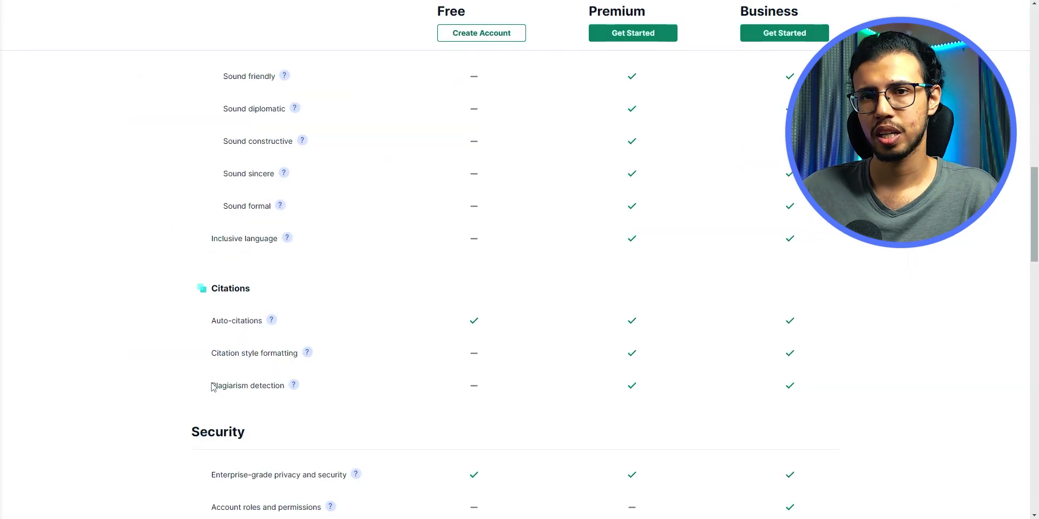
- Compare the Plagiarism detection row, then check the Annual ($12.00/month), Quarterly and Monthly plan prices
left_click_drag(211, 385, 271, 385)
left_click(407, 399)
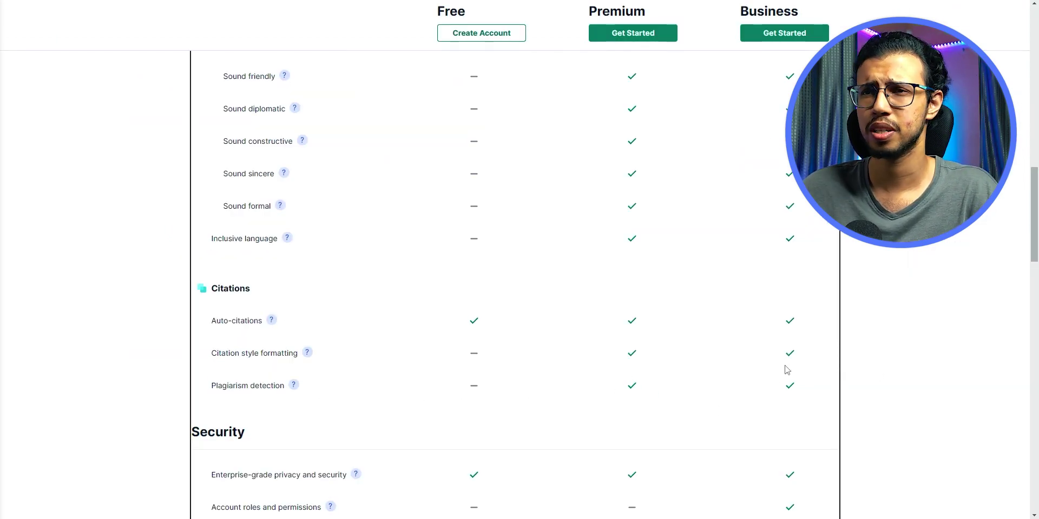
scroll(747, 357, "up", 15)
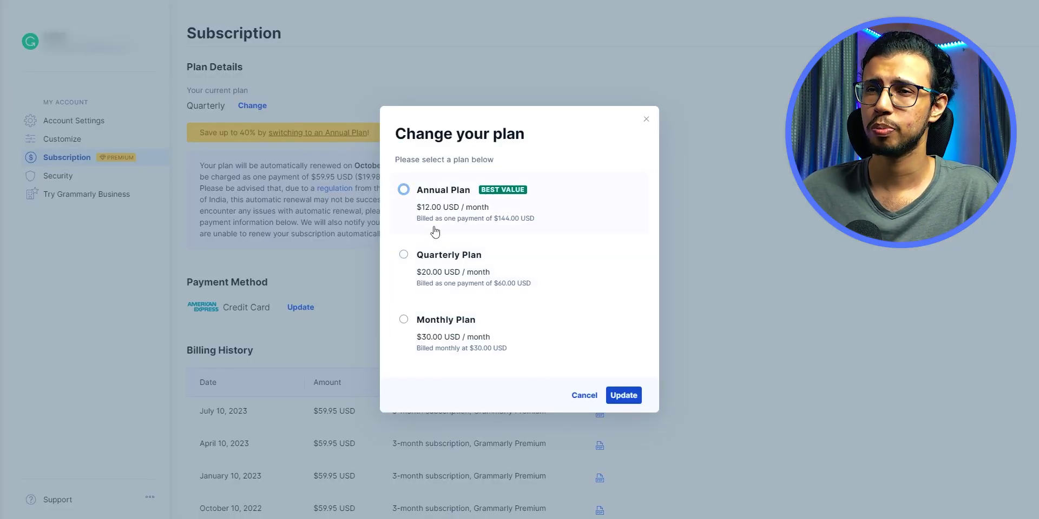
left_click(455, 206)
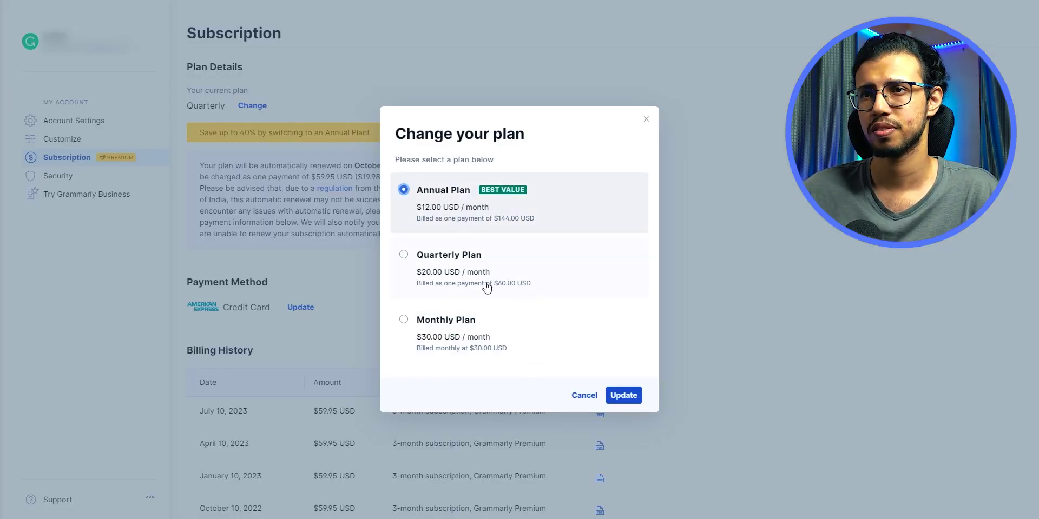
left_click(487, 286)
left_click(434, 321)
left_click(433, 211)
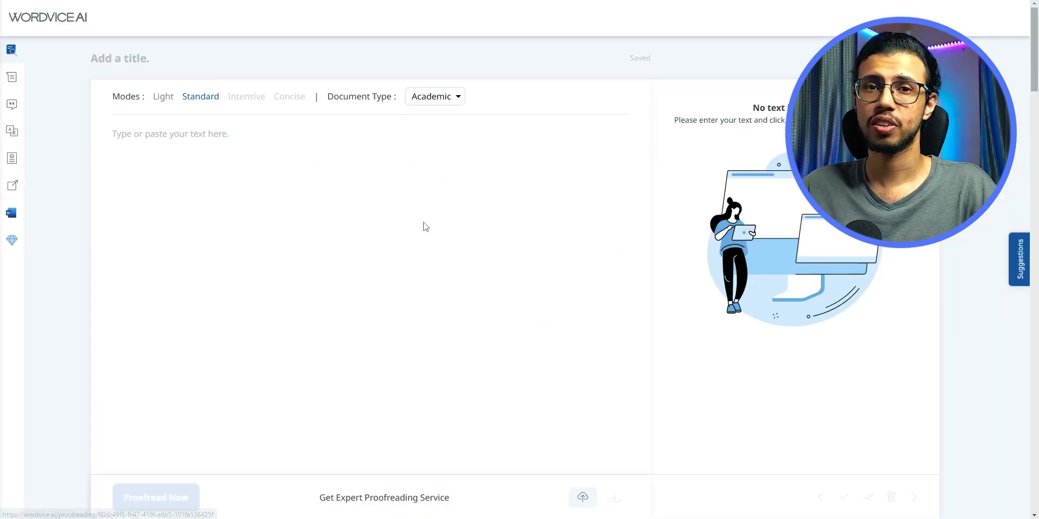
- Paste the earphones article into Docs and accept Grammarly's spelling fixes for dowwn, aand and desseeerrt
key("ctrl+v")
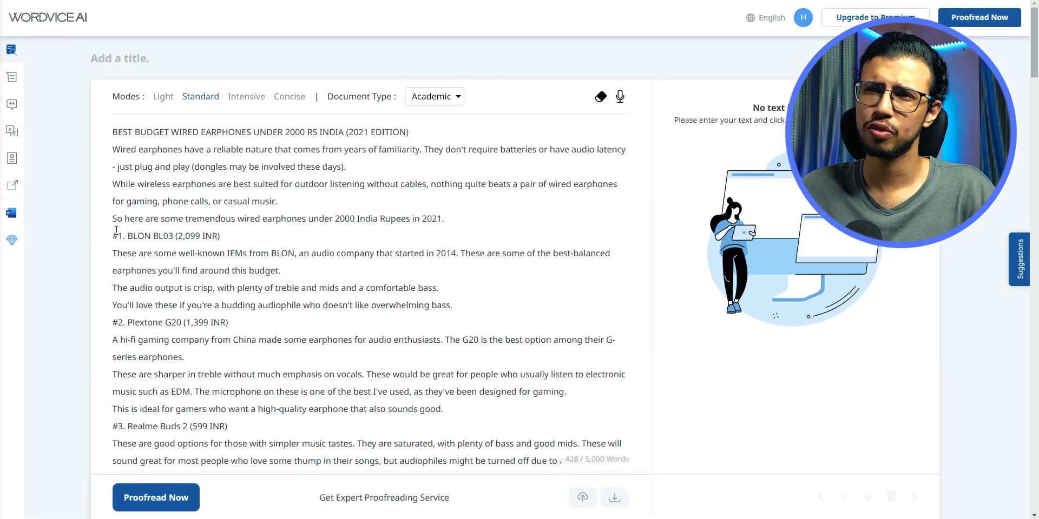
scroll(85, 245, "down", 3)
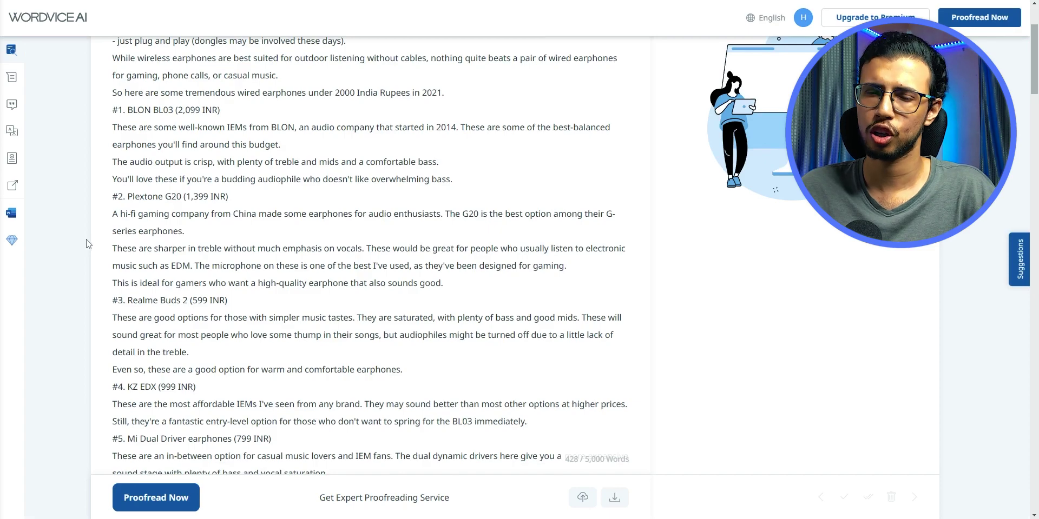
scroll(87, 243, "up", 5)
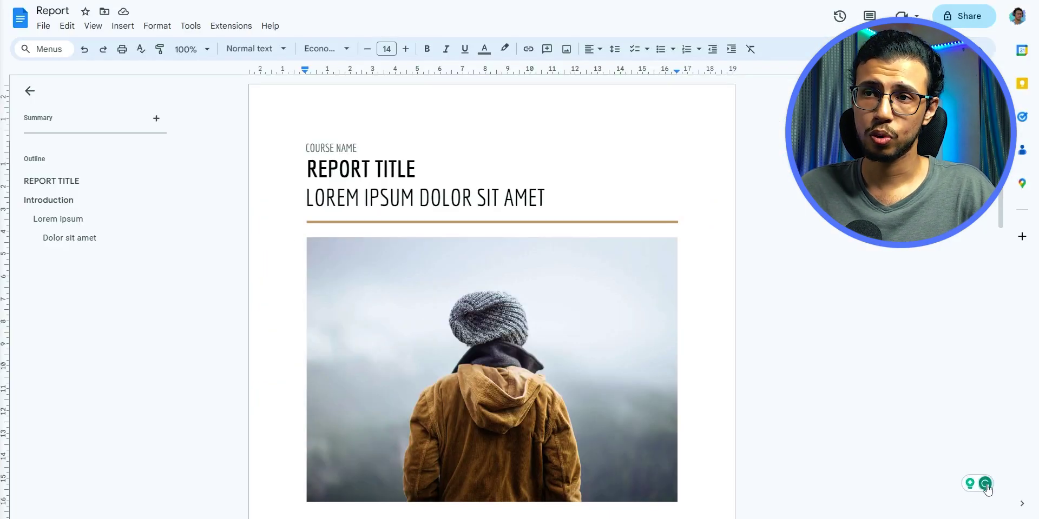
left_click(986, 484)
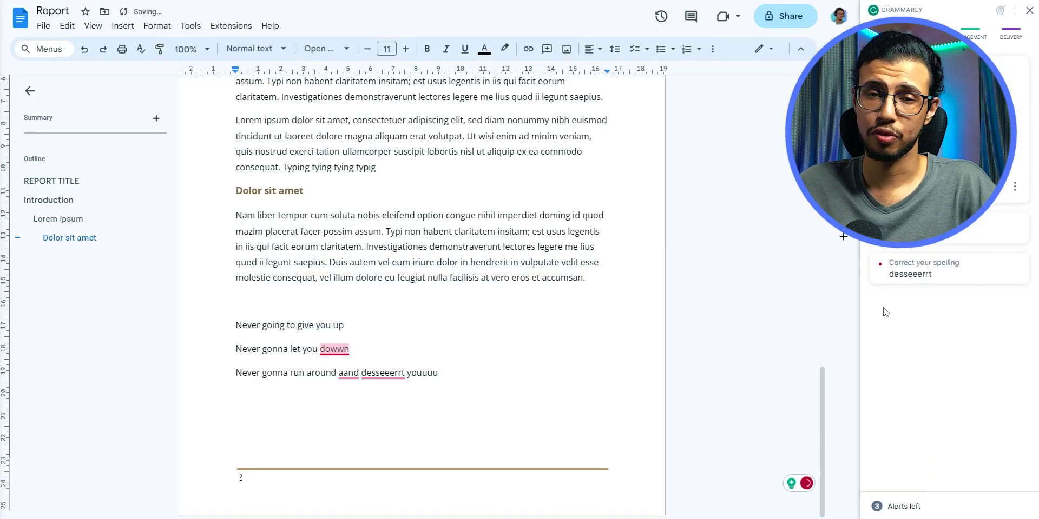
left_click(414, 374)
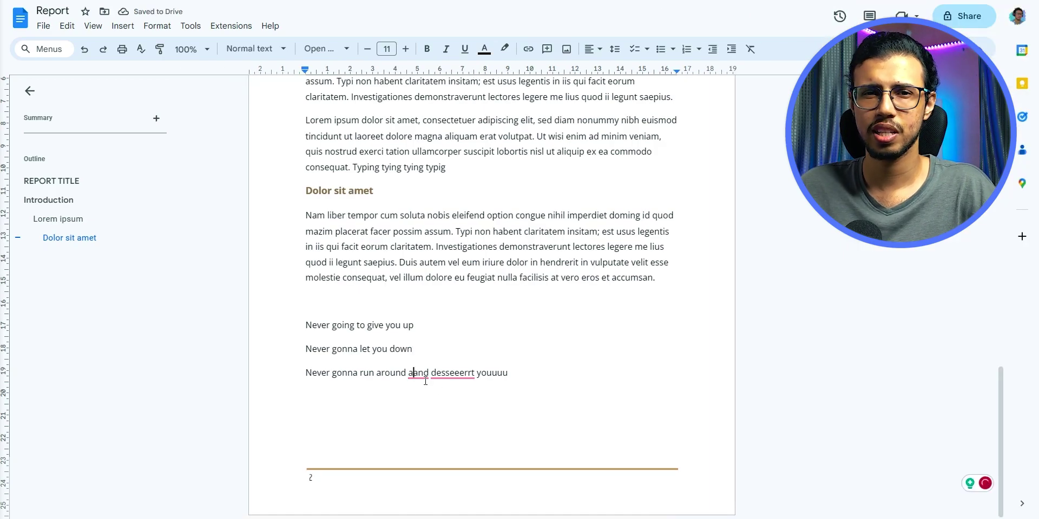
left_click(414, 414)
left_click(433, 414)
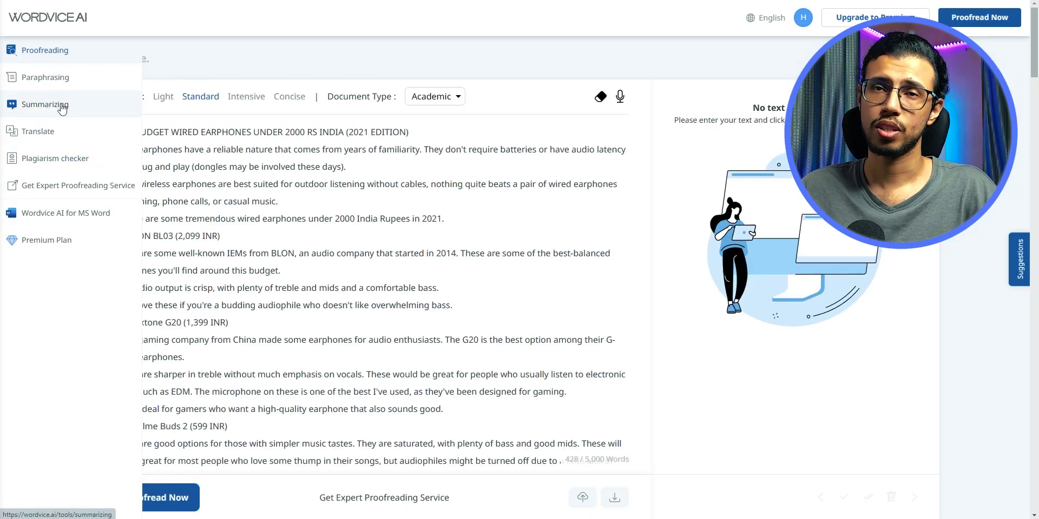
- Paste the article from clipboard history into Wordvice AI's Summarizing tool and generate a summary
left_click(62, 108)
key("super+v")
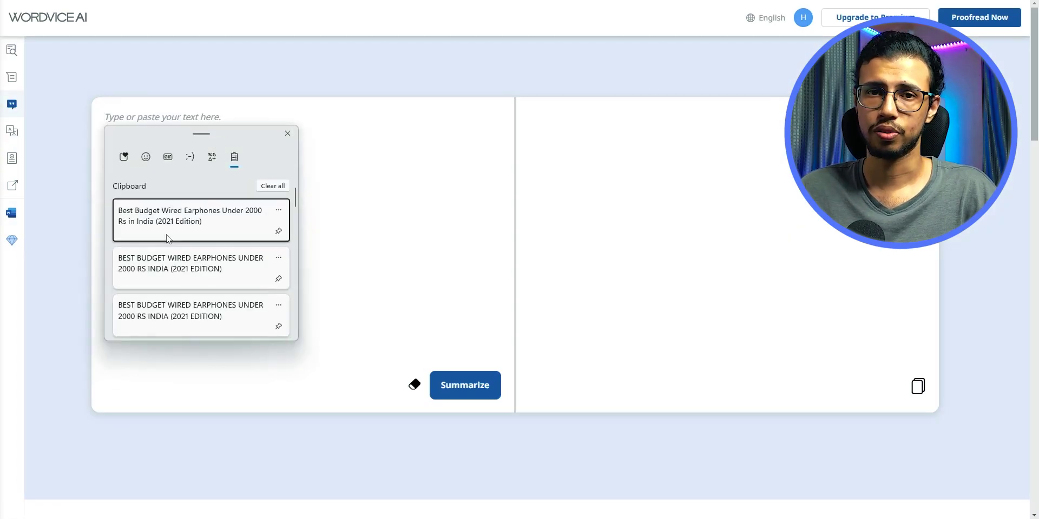
left_click(167, 233)
left_click(469, 386)
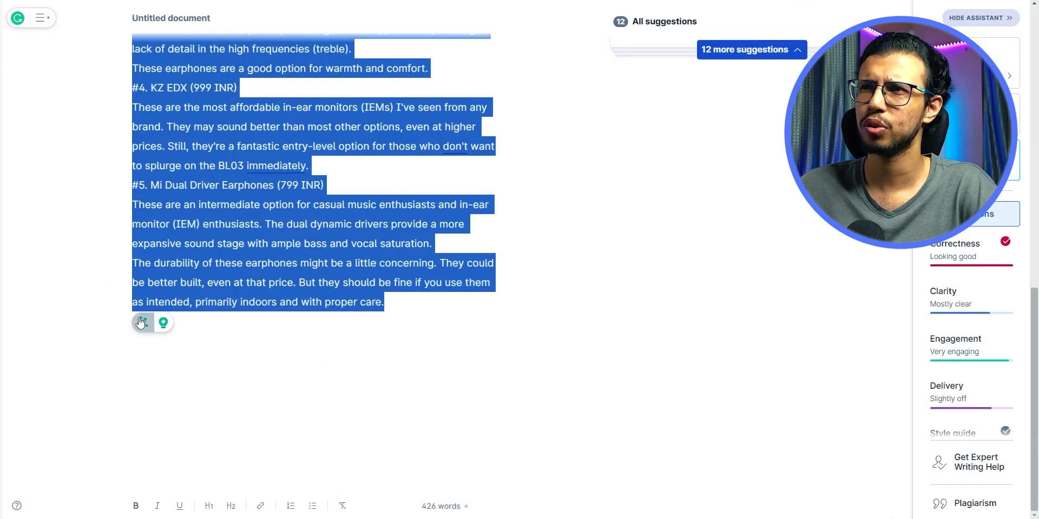
- Ask Grammarly GO to 'Summarize the above within 250 words' for the selected article
left_click(139, 320)
left_click(676, 471)
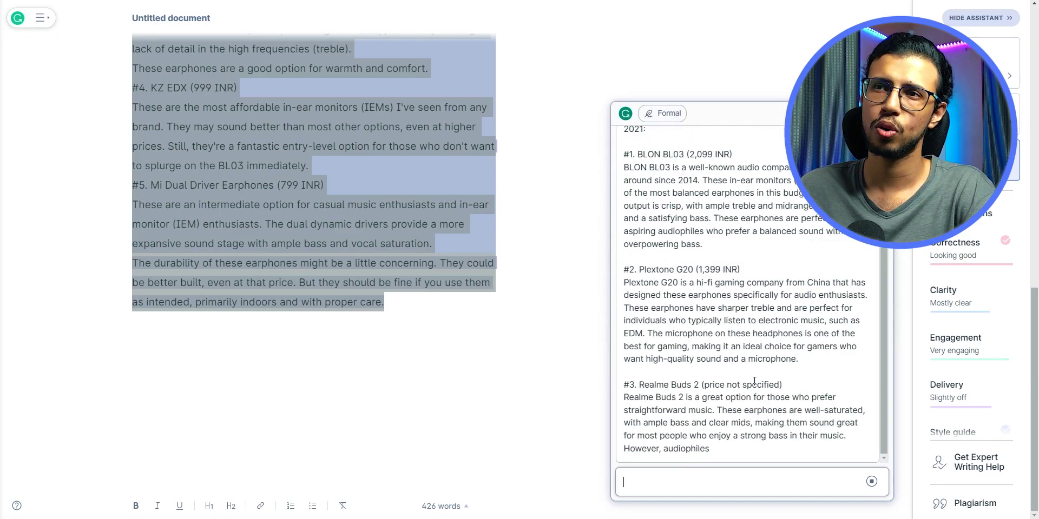
type("Summarize the above within 250 words")
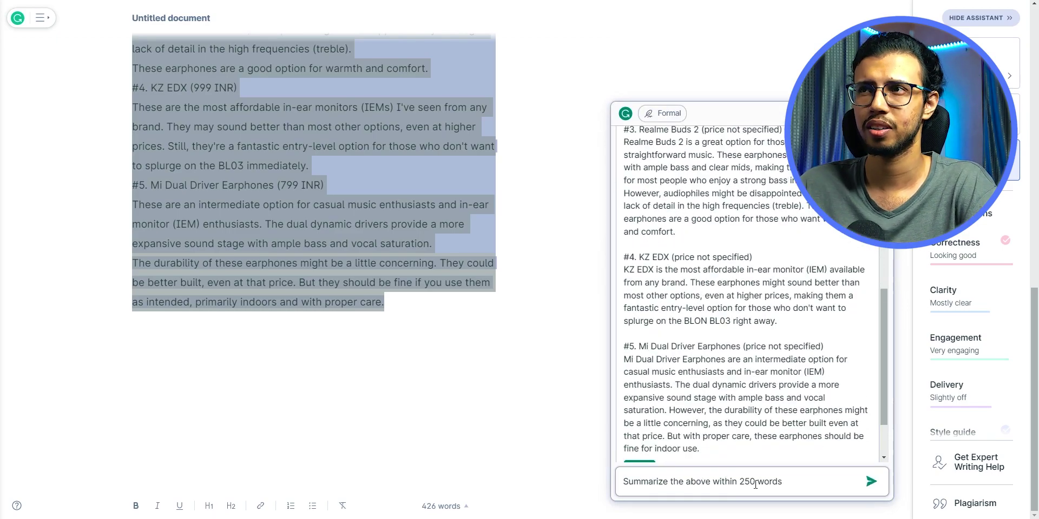
key("Return")
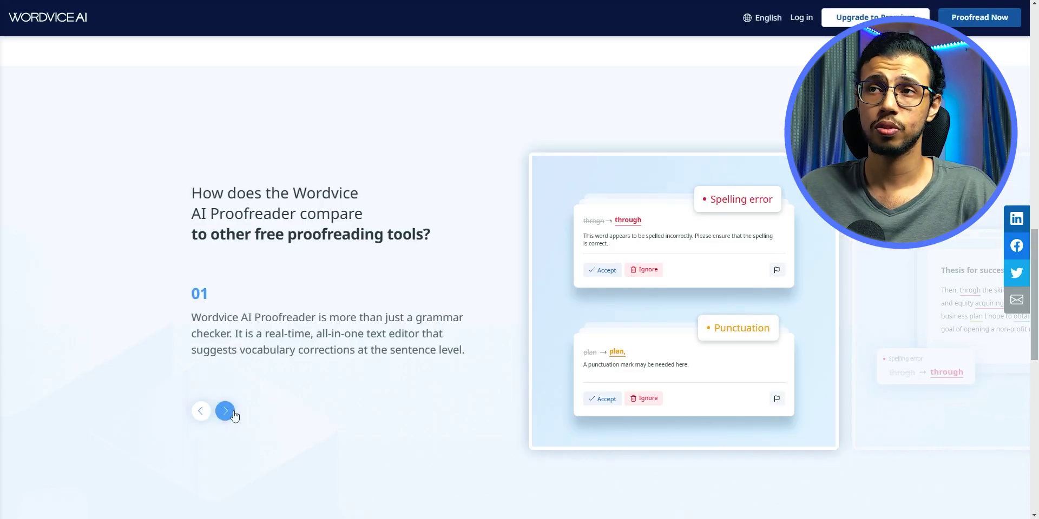
- Advance Wordvice AI's free-tools comparison carousel to slide 03
left_click(233, 413)
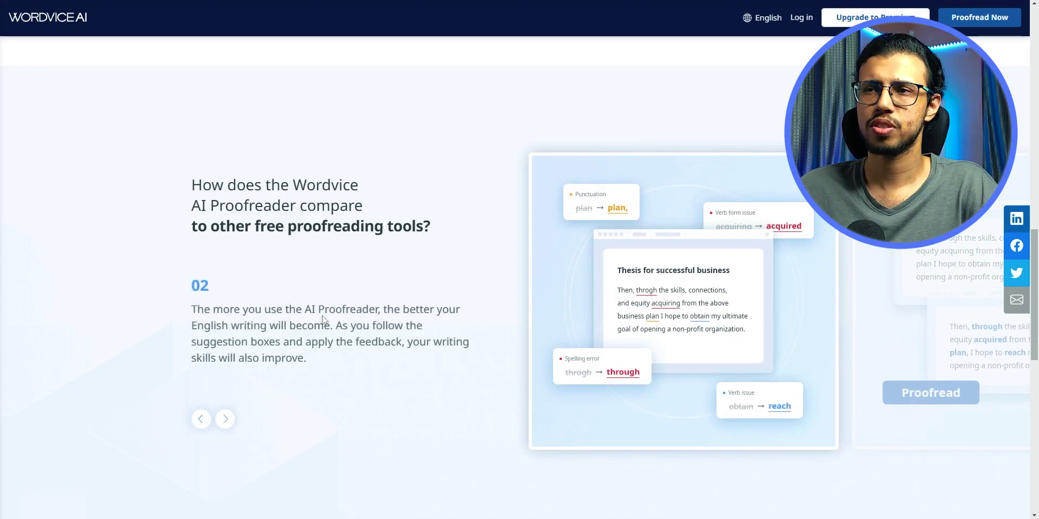
left_click(225, 419)
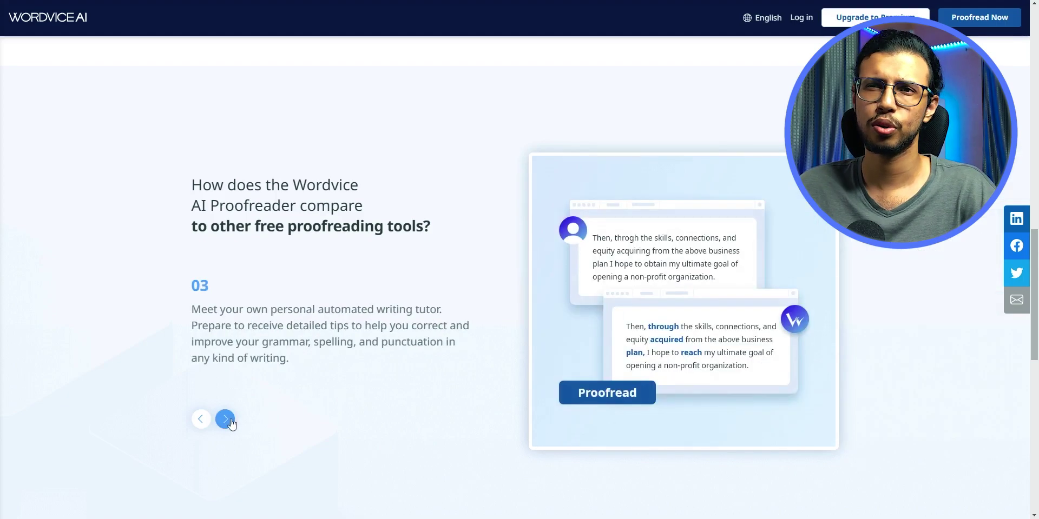